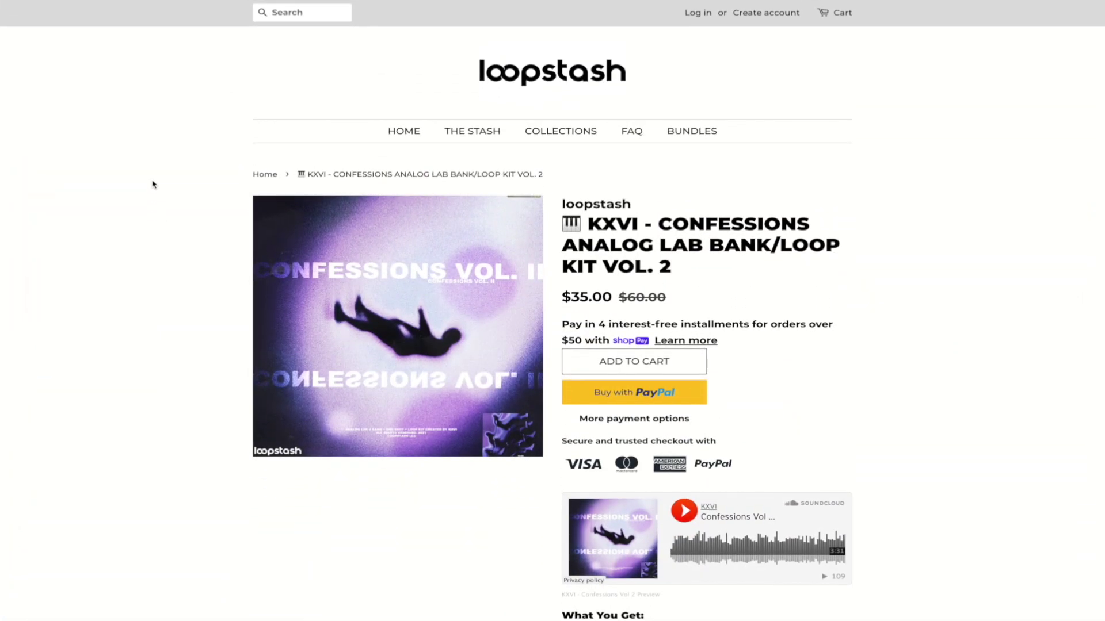
Step: Browse the Confessions 2 bank, audition Pad - Finding Peace, and nudge the synth window up
scroll(151, 180, down, 2)
scroll(152, 180, down, 3)
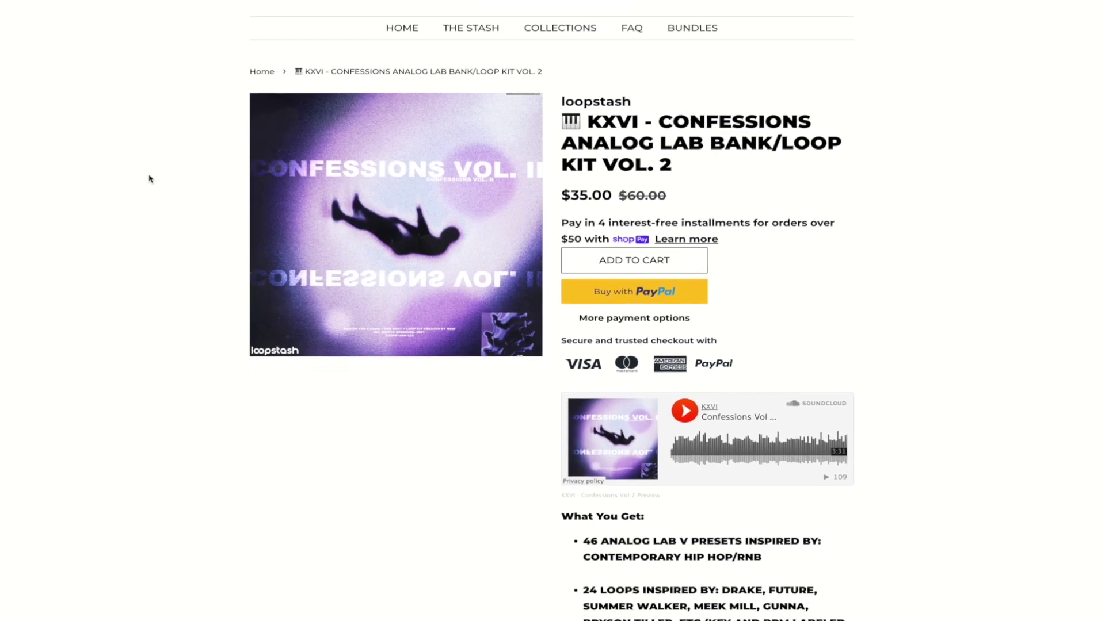
scroll(146, 178, down, 4)
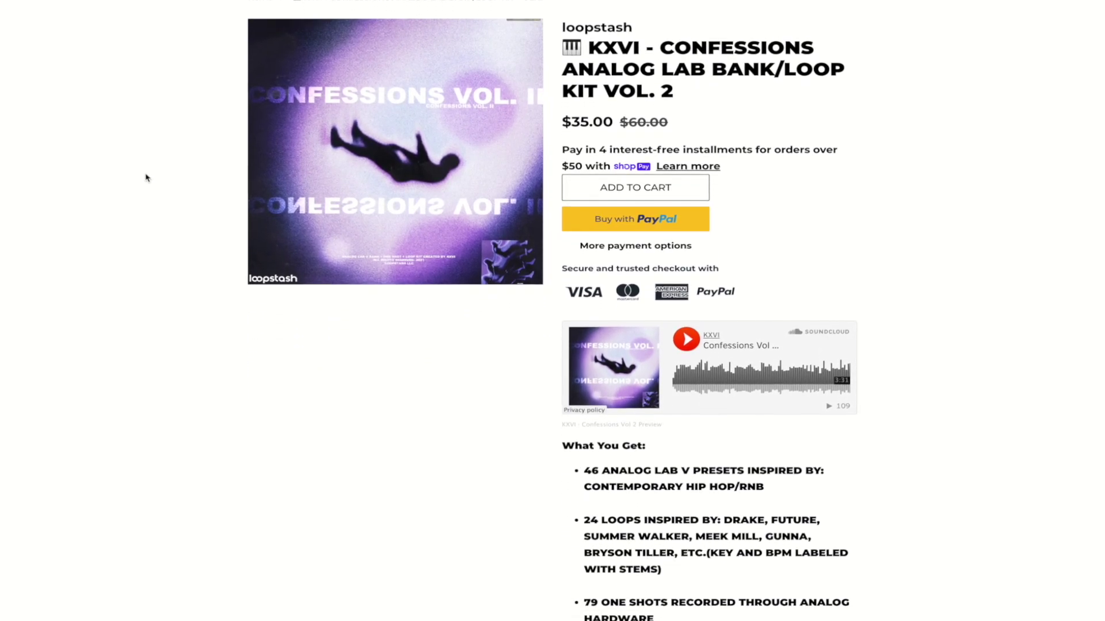
scroll(143, 176, down, 4)
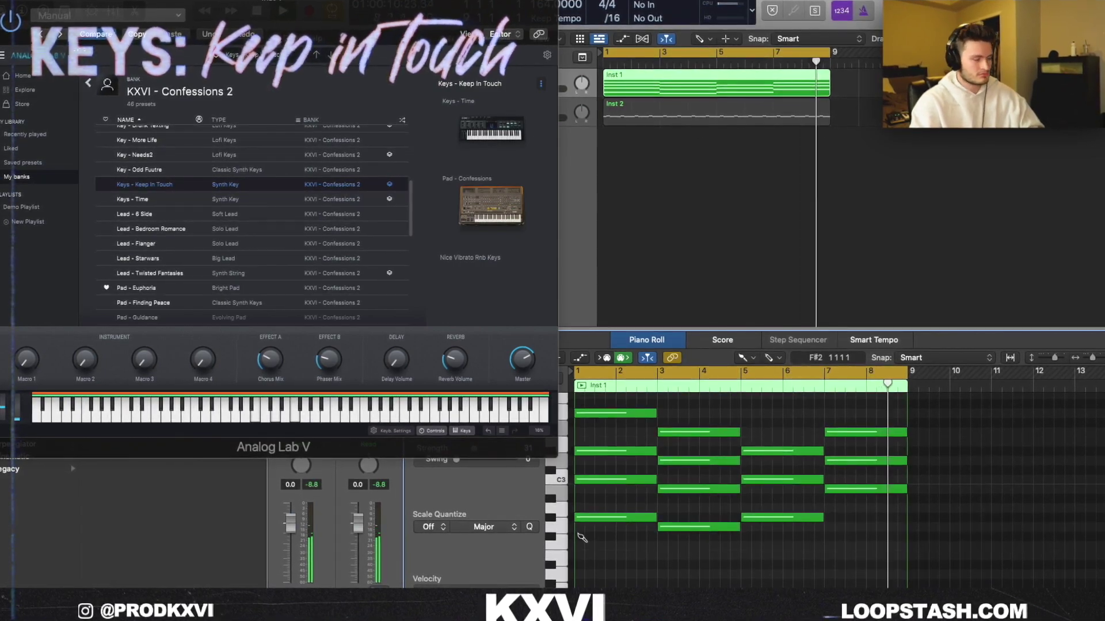
scroll(158, 206, down, 5)
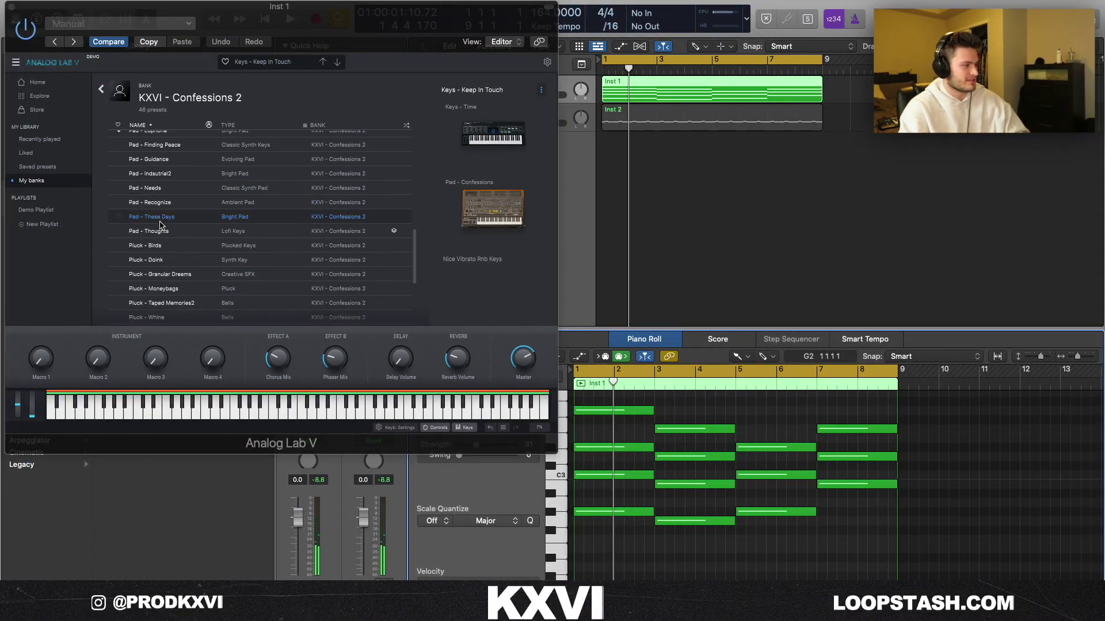
scroll(183, 138, up, 1)
click(182, 138)
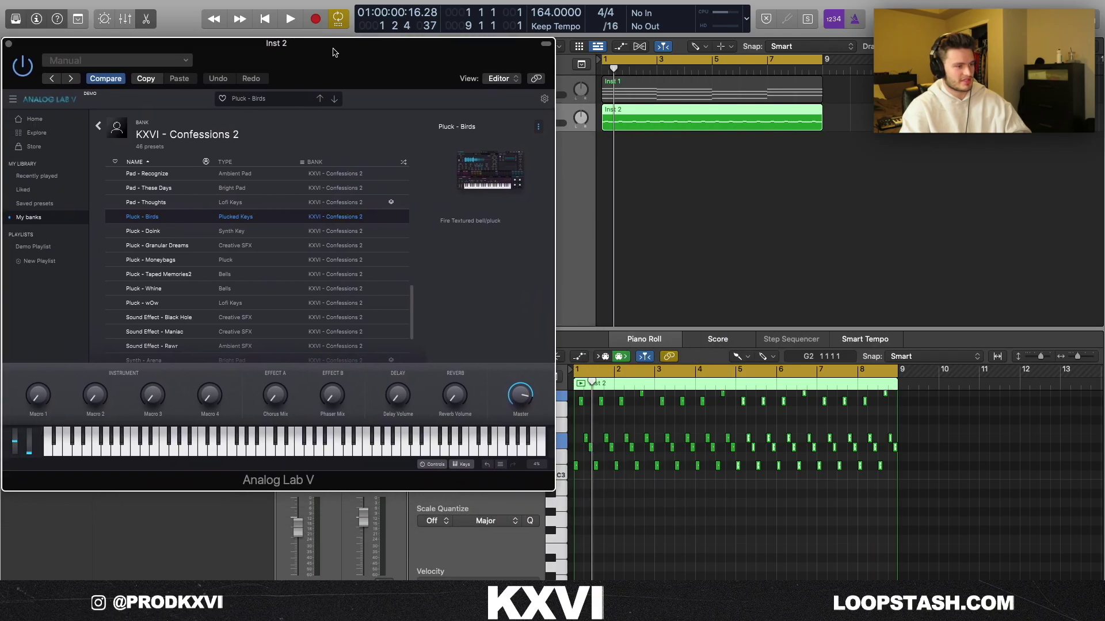
drag(334, 52, 333, 45)
Step: Play the Inst 2 pattern with Pluck - Birds, then switch to Pluck - Moneybags
scroll(612, 476, up, 2)
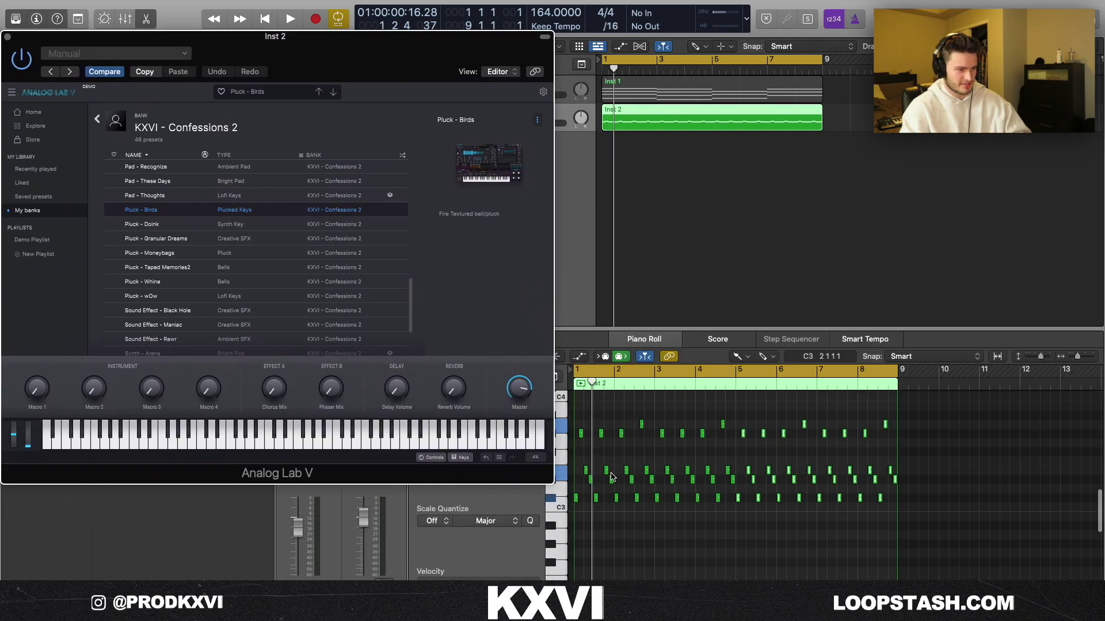
key(space)
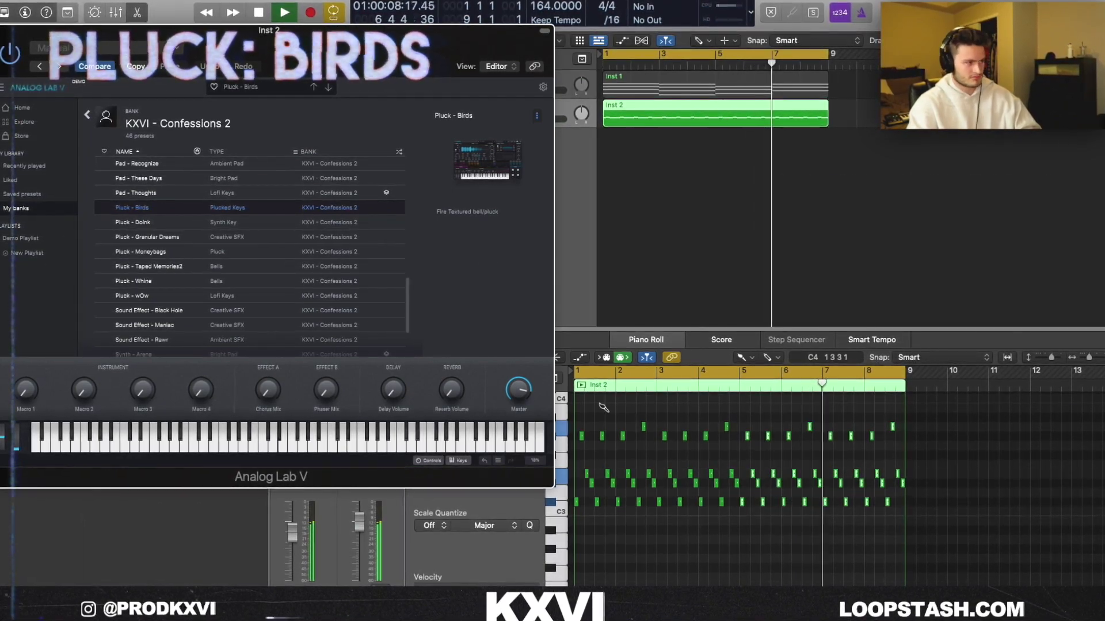
click(162, 253)
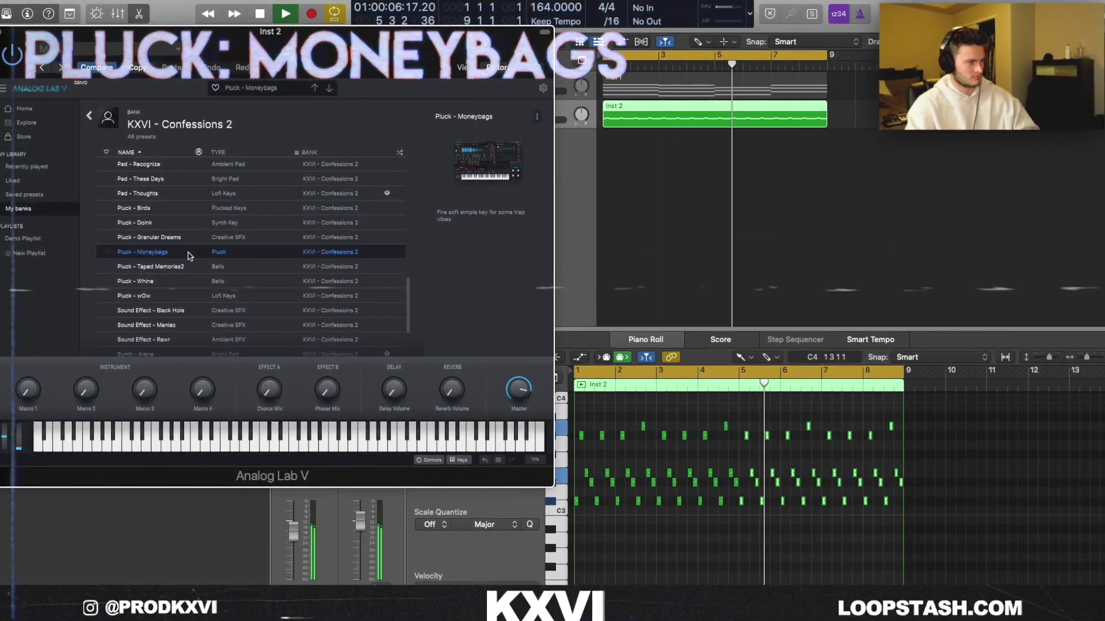
Step: Stop playback and load the Lead - 6 Side preset on Inst 2
scroll(188, 256, up, 1)
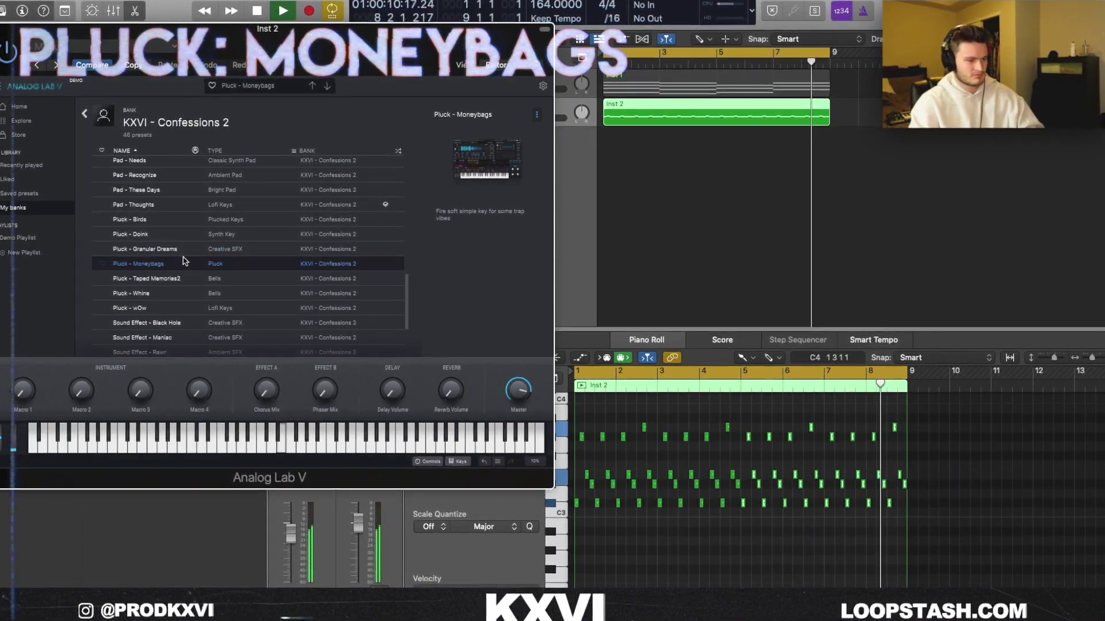
key(space)
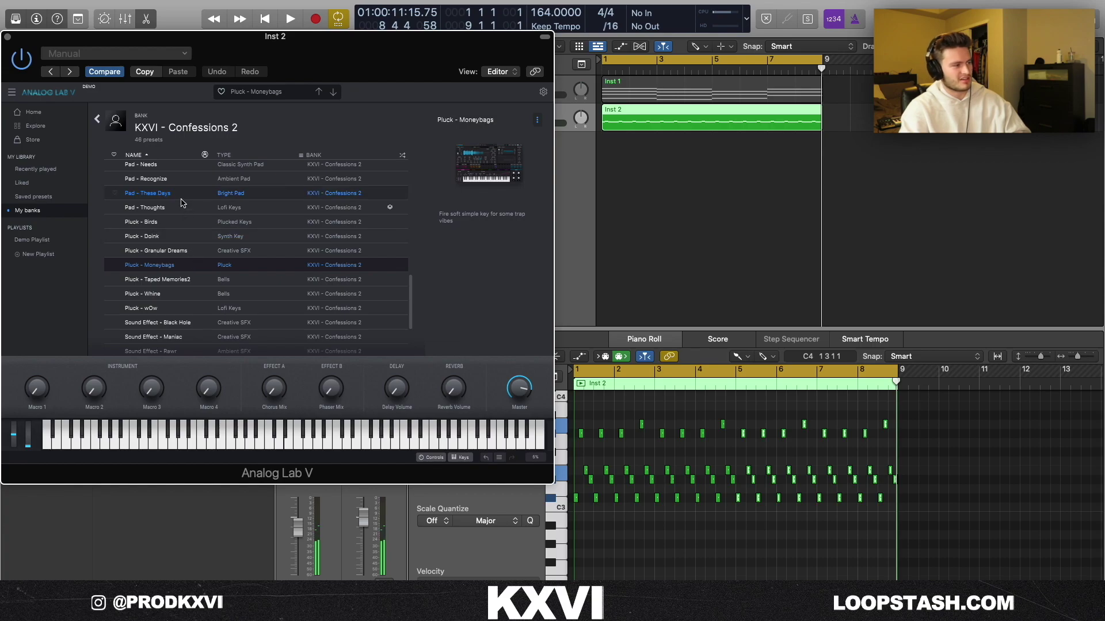
scroll(181, 203, up, 5)
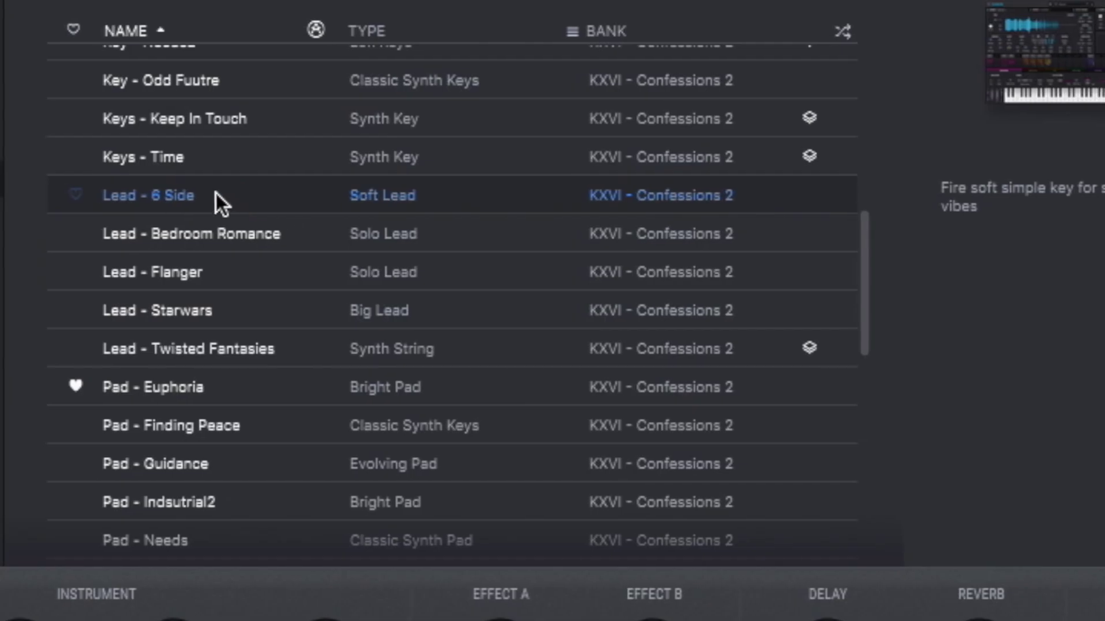
click(166, 219)
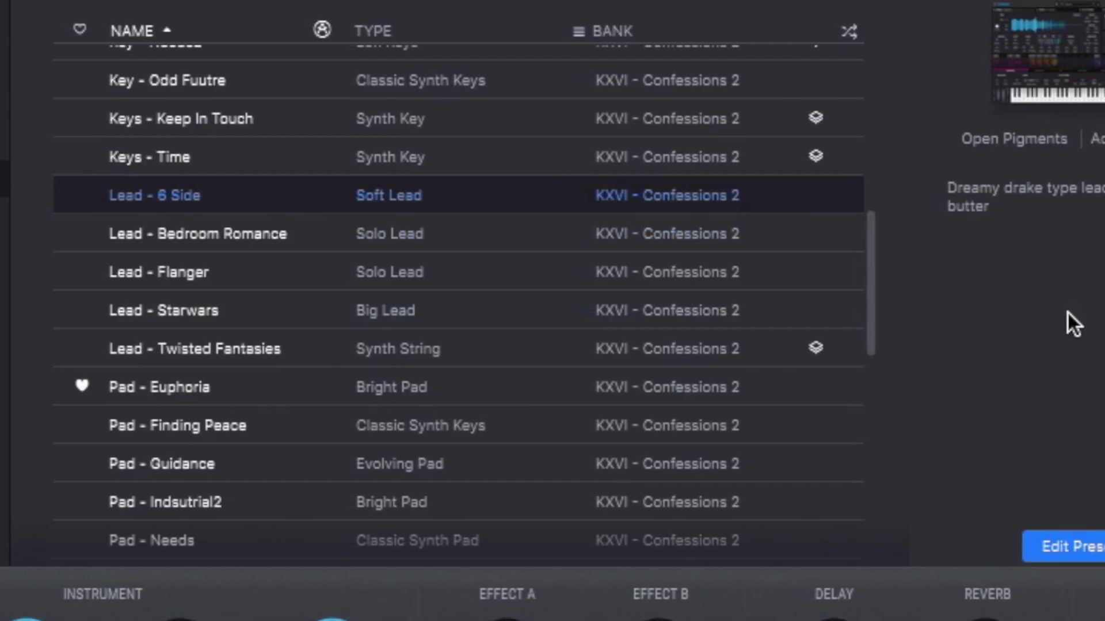
Step: Play back the Inst 2 pattern with the Lead - 6 Side soft lead sound
key(space)
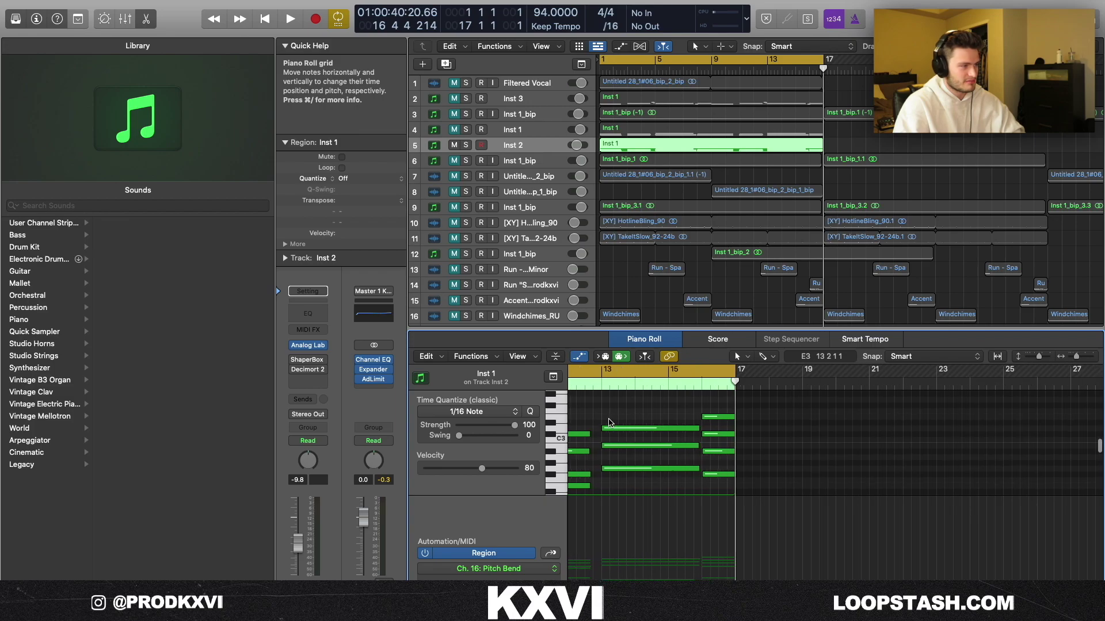
Step: Hide the Library to widen the editors, then stop the 16-bar chord progression playback
key(y)
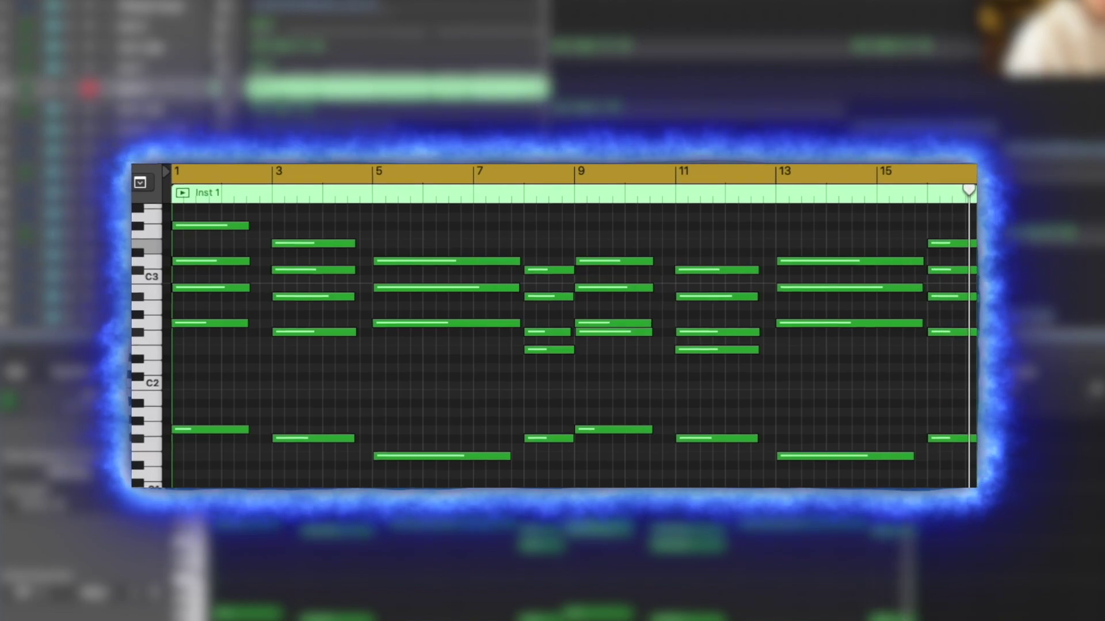
key(space)
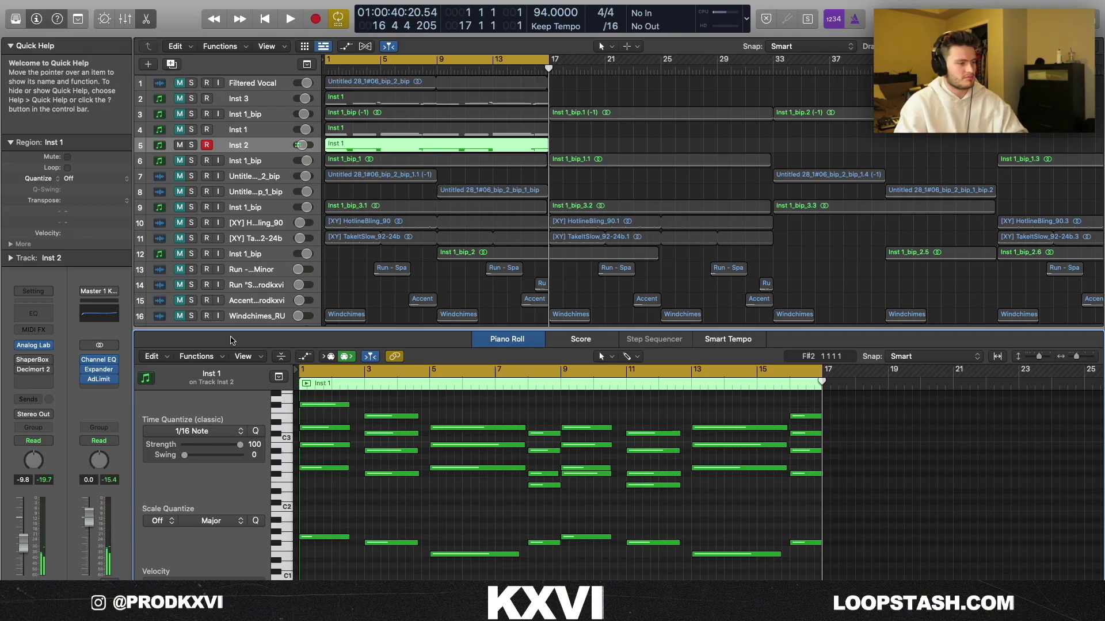
mouse_move(379, 433)
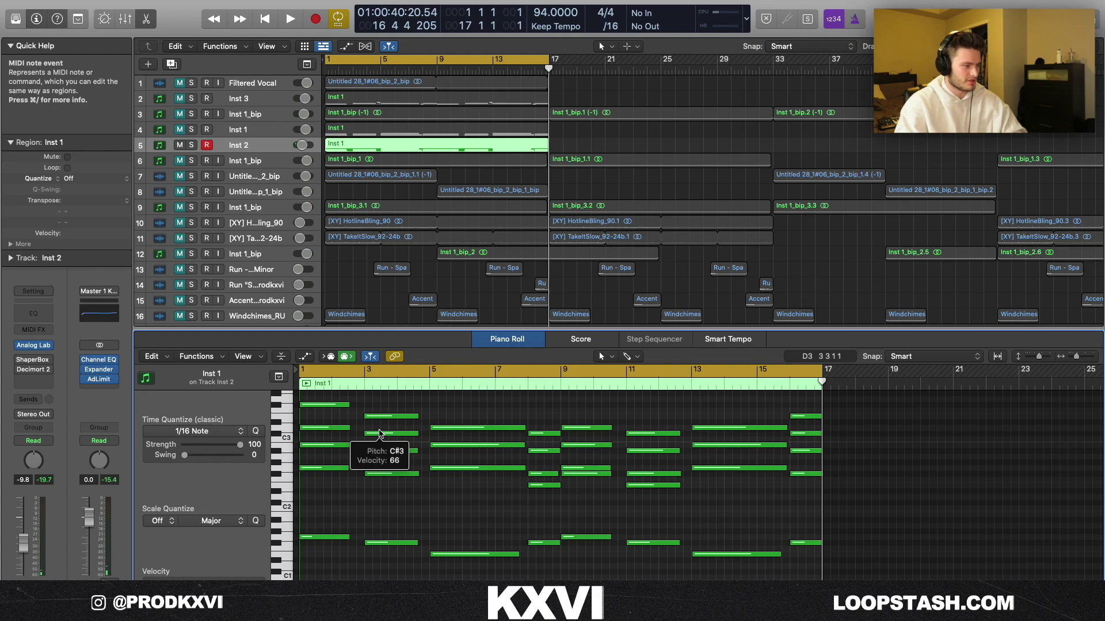
scroll(374, 455, left, 1)
key(super+Right)
key(super+Right)
key(super+Right)
key(super+Right)
key(super+Right)
key(super+Right)
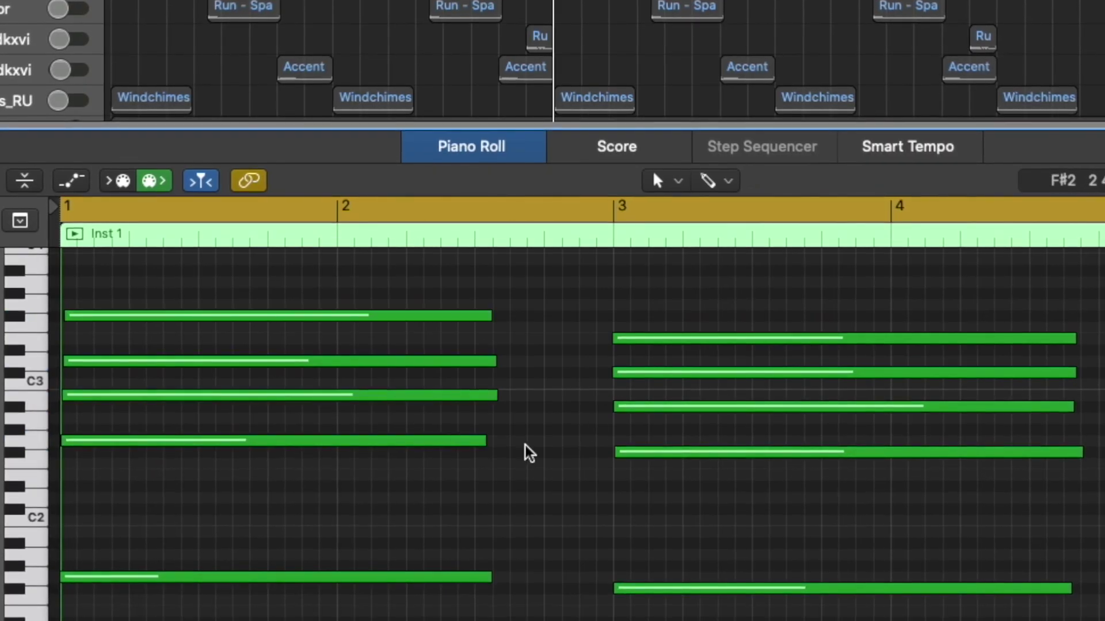
scroll(600, 409, up, 1)
drag(633, 412, 635, 426)
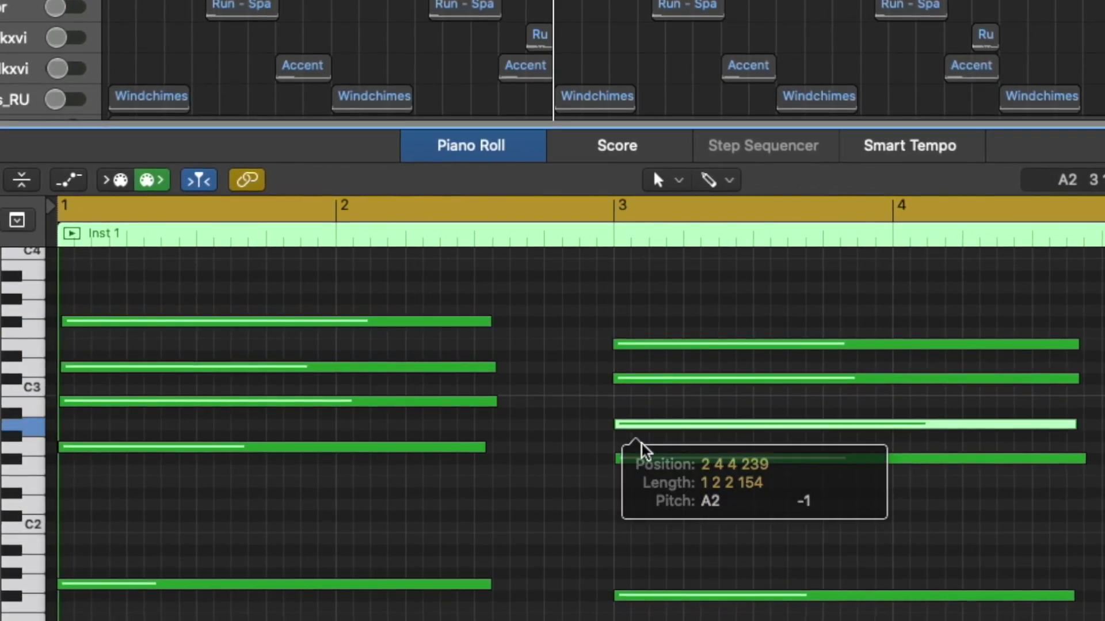
drag(655, 472, 655, 288)
click(655, 403)
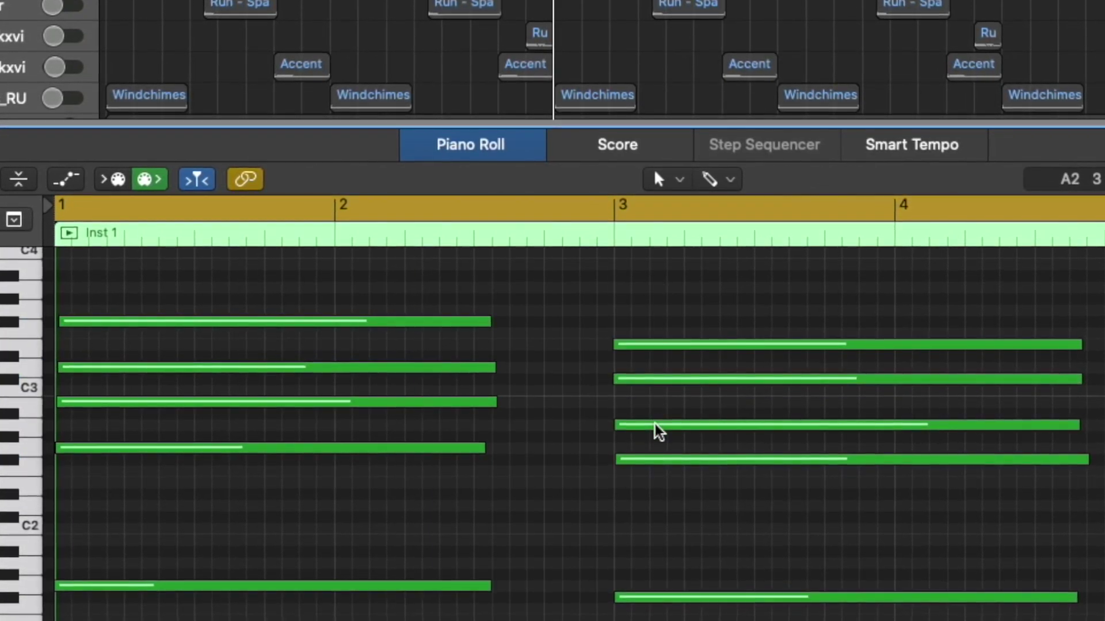
click(654, 424)
drag(655, 420, 645, 283)
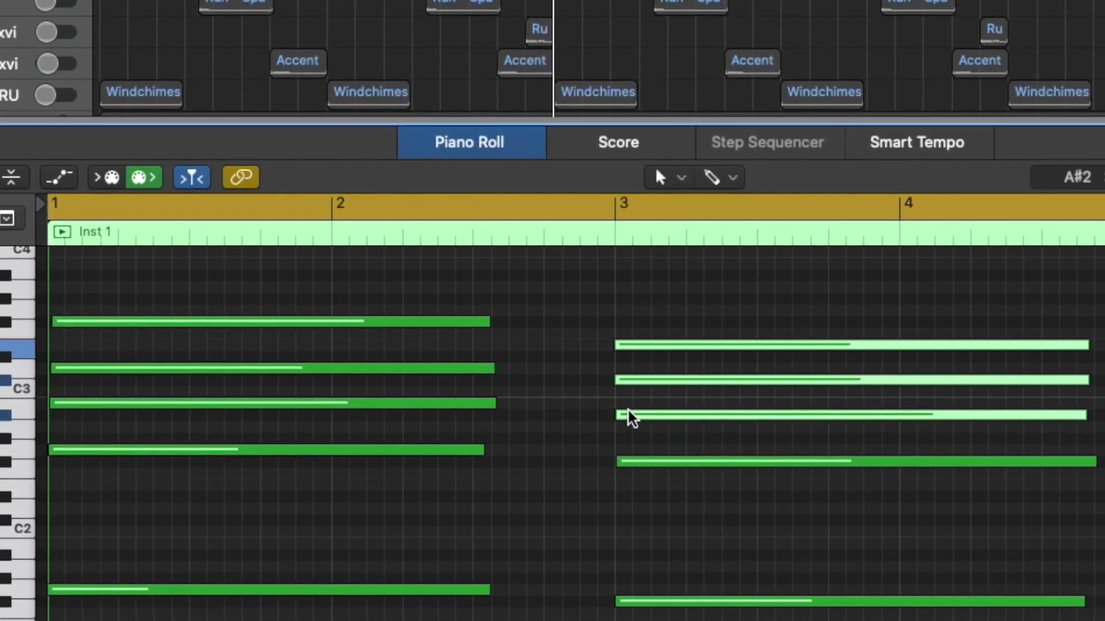
click(622, 399)
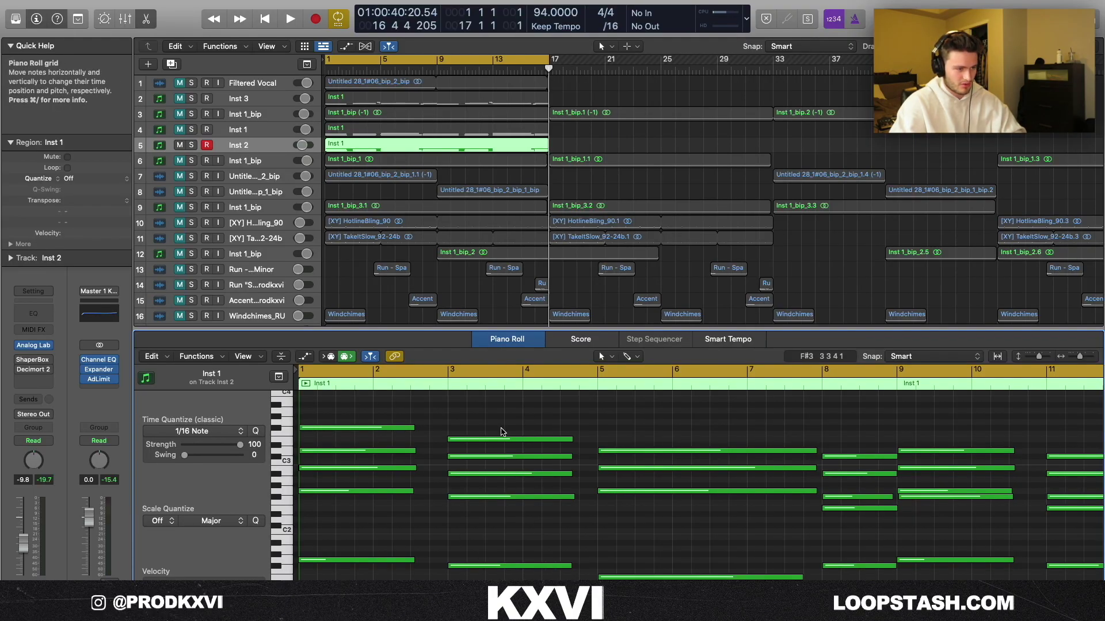
key(super+Left)
key(super+Left)
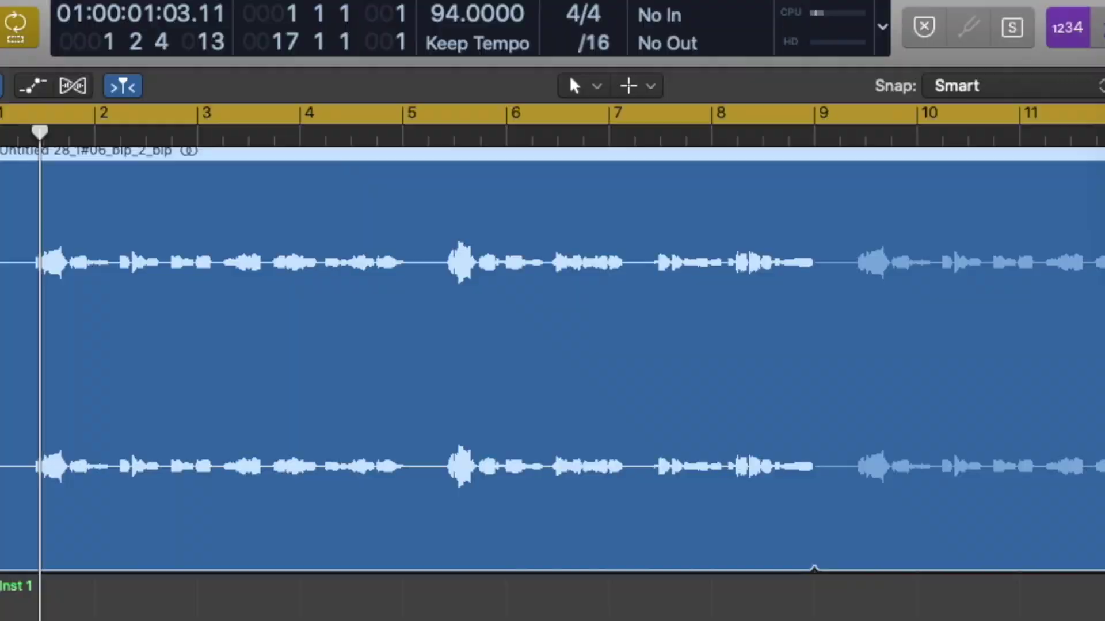
key(super+Up)
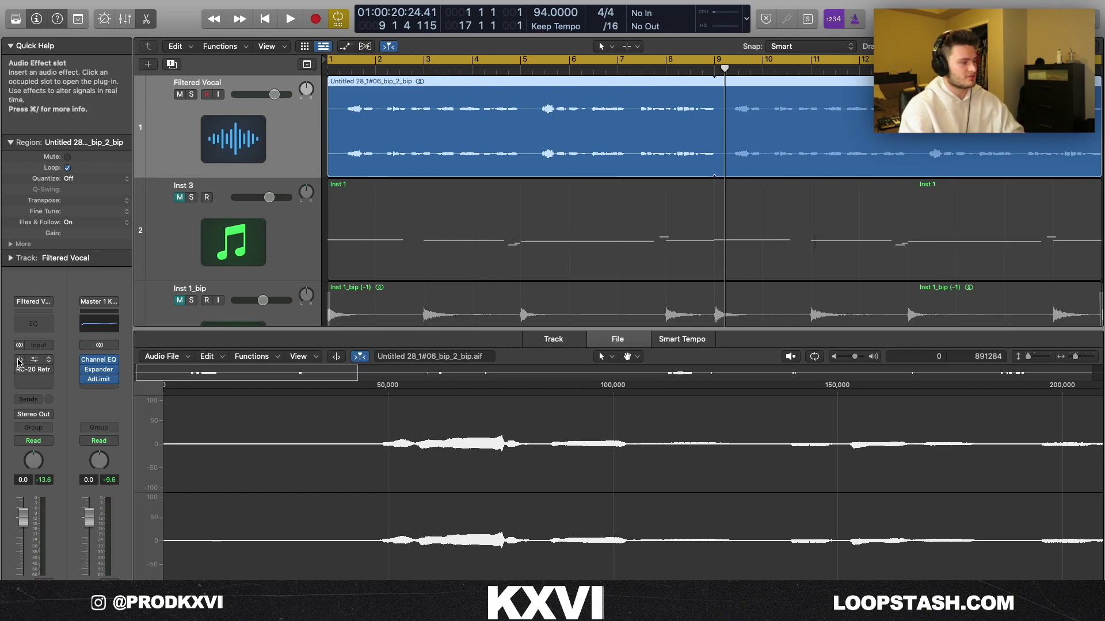
Step: Open the vocal's Decimort 2 plug-in and select the vocal regions on tracks 7 and 8
click(19, 362)
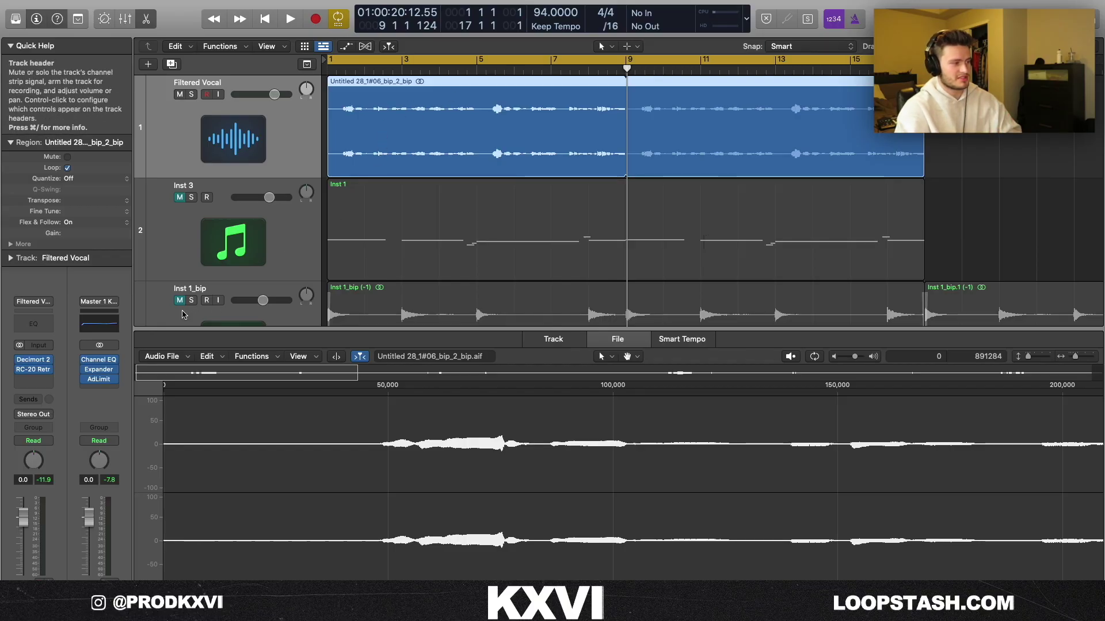
click(36, 360)
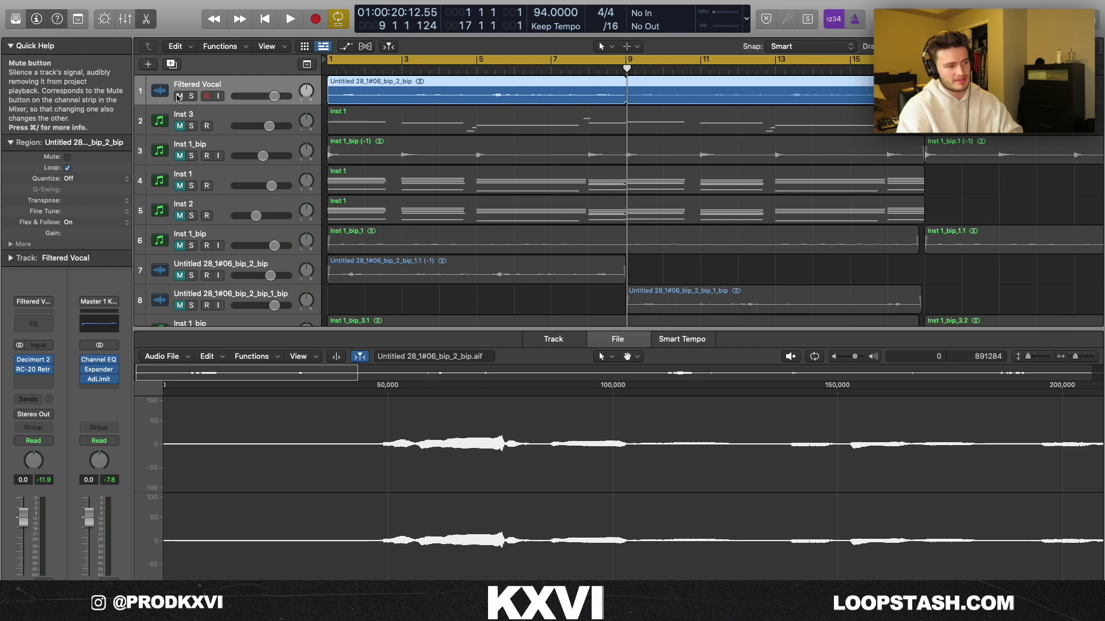
click(478, 270)
shift+click(693, 294)
scroll(693, 294, down, 5)
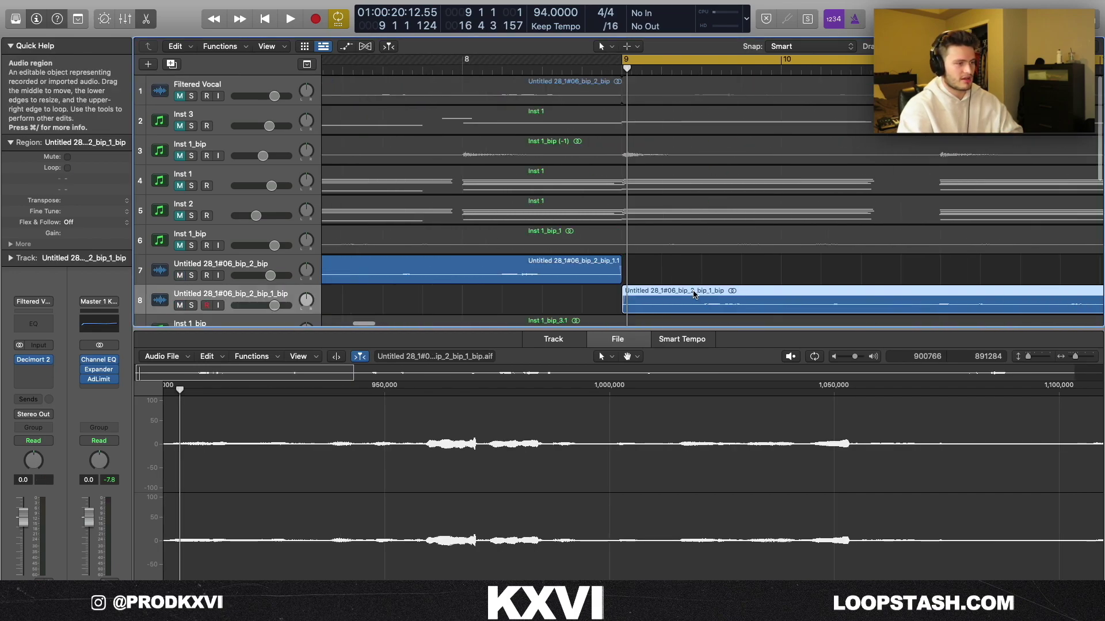
scroll(523, 298, up, 5)
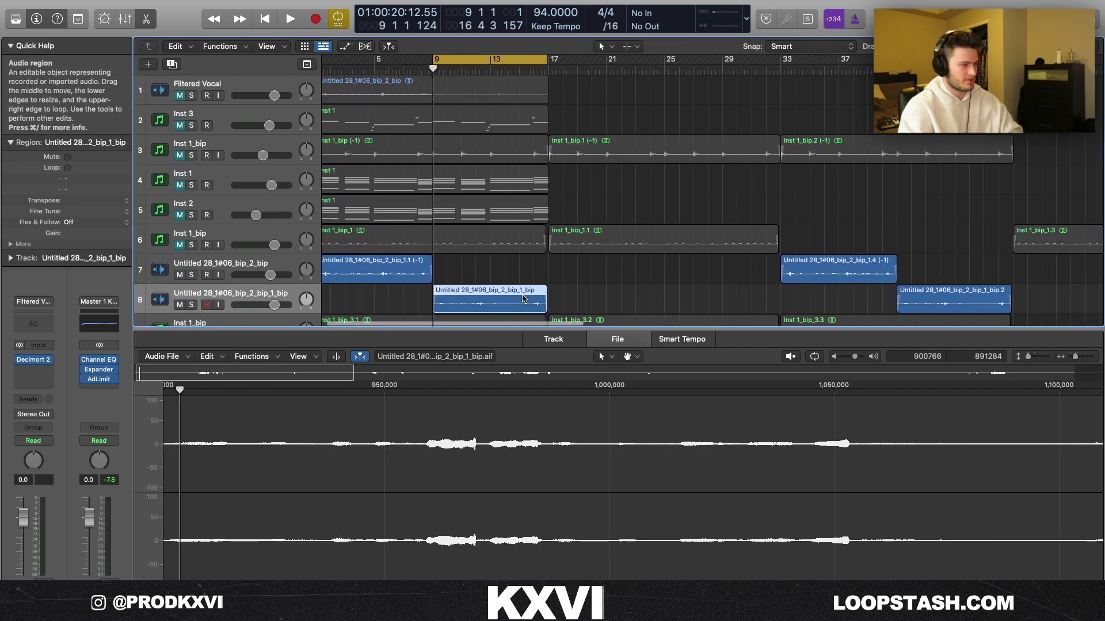
Step: Adjust the Decimort 2 bit-crush settings, then play the vocal chop from bar 9
click(33, 359)
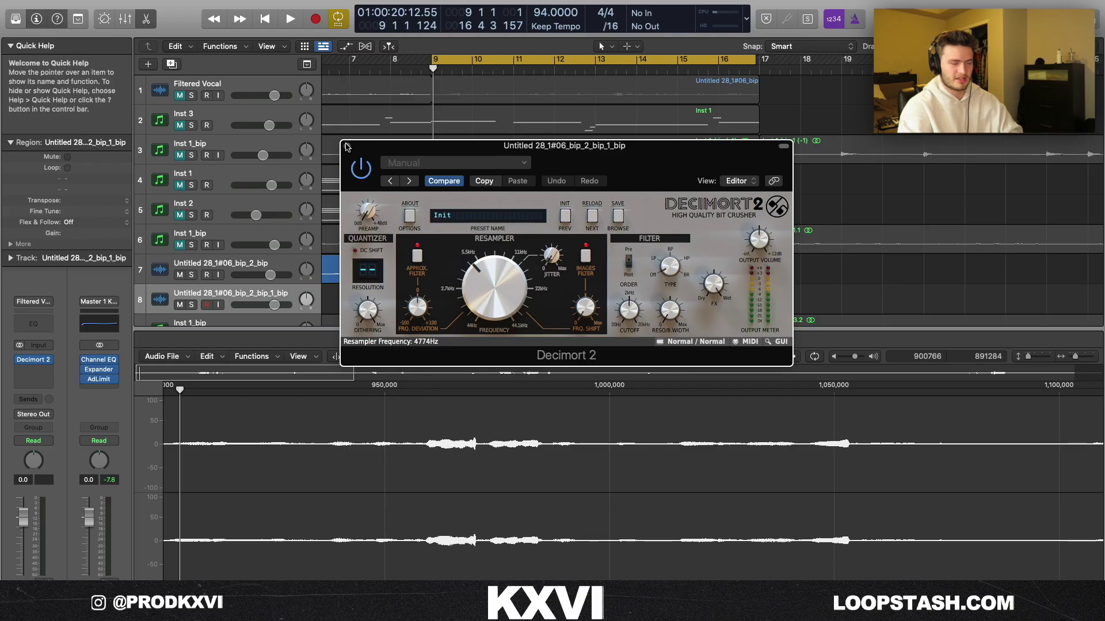
click(346, 146)
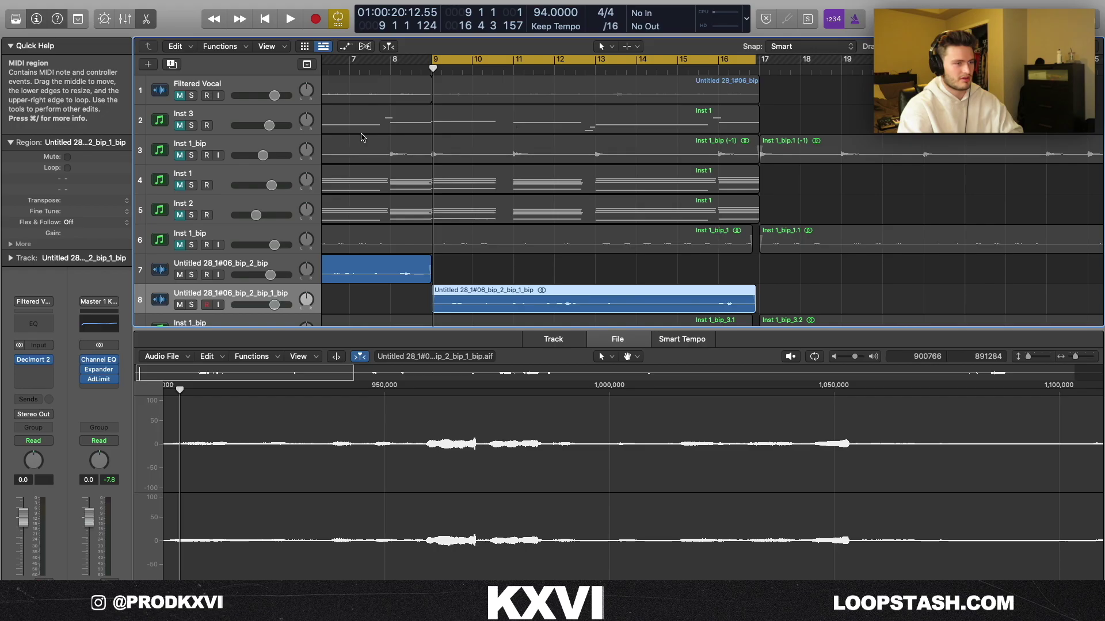
key(space)
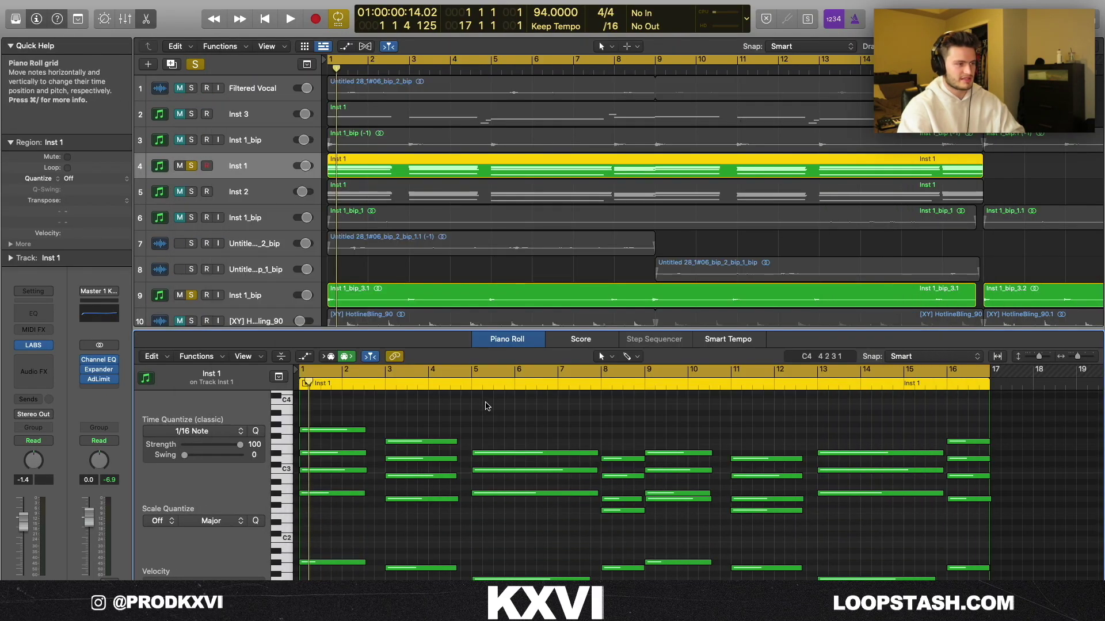
Step: Play the Inst 1 chord progression through the LABS Soft Piano from bar 1
key(space)
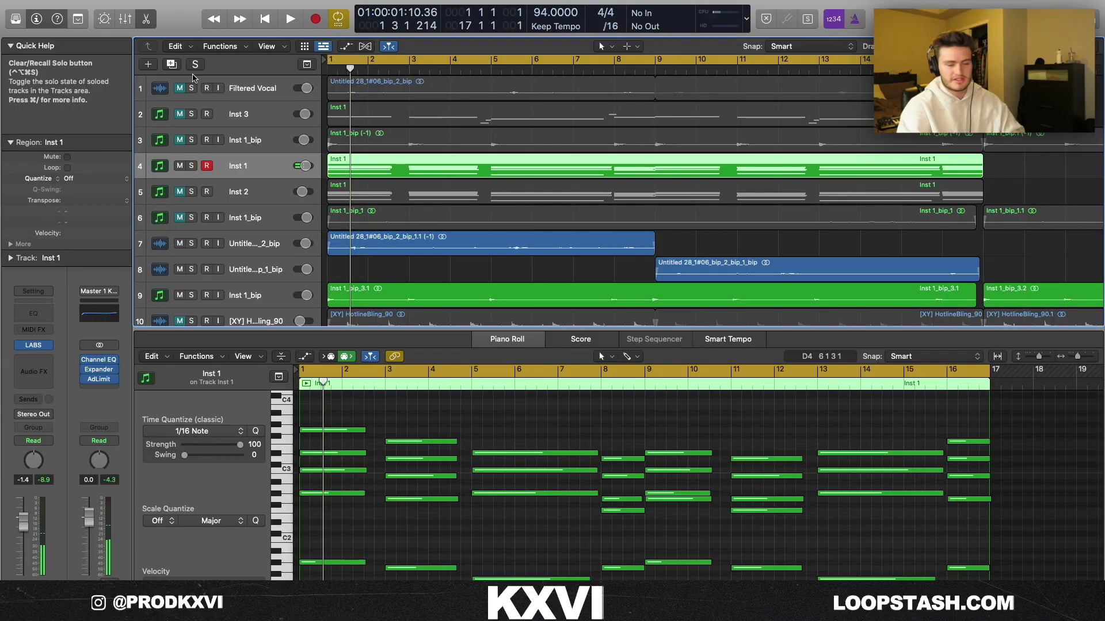
Step: Hide the Piano Roll, zoom out to all 18 tracks, and select the track 9 and TakeItSlow loops
key(e)
click(258, 293)
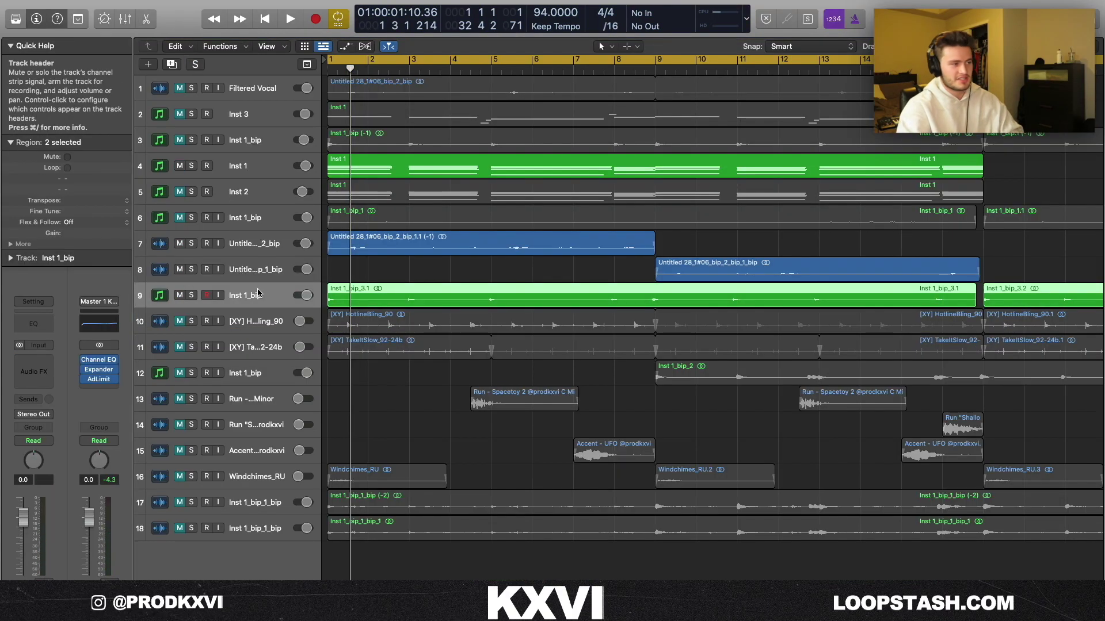
key(super+Left)
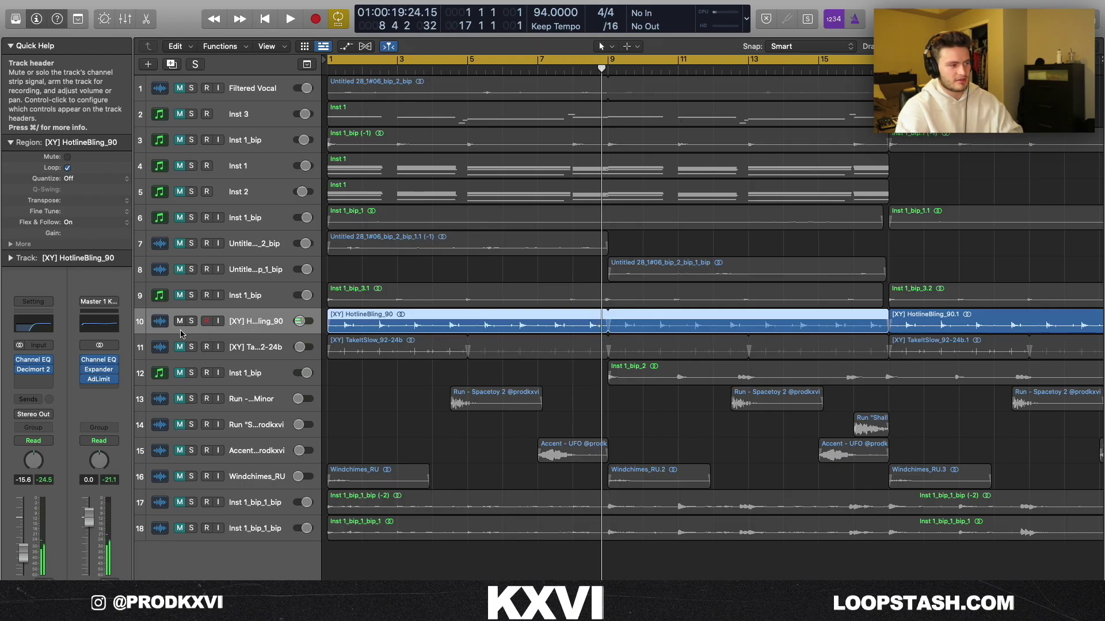
shift+click(178, 348)
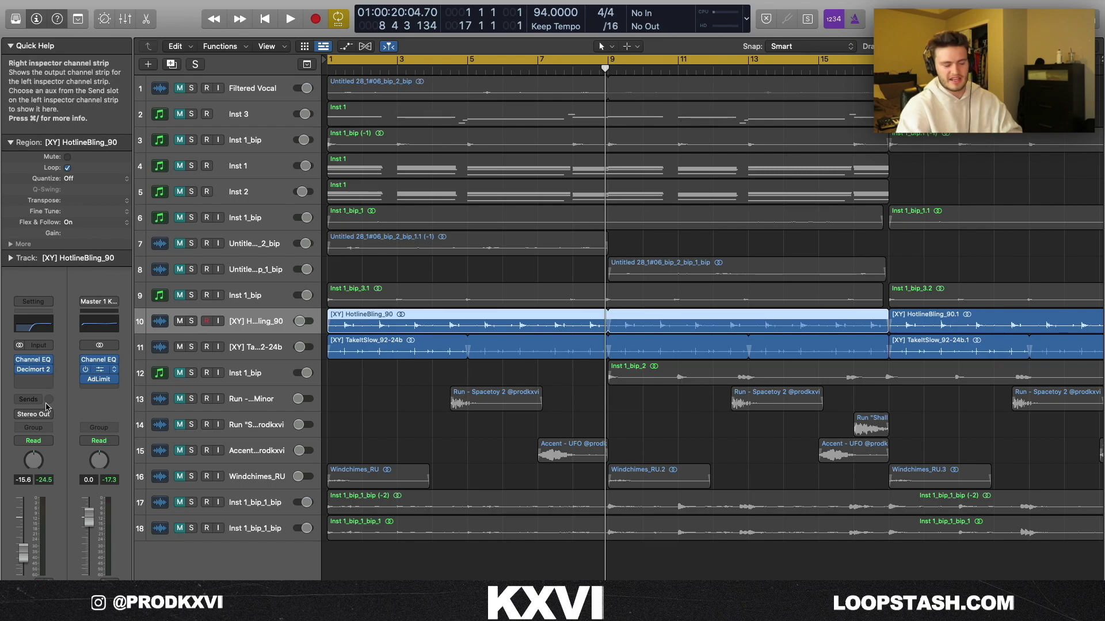
click(33, 369)
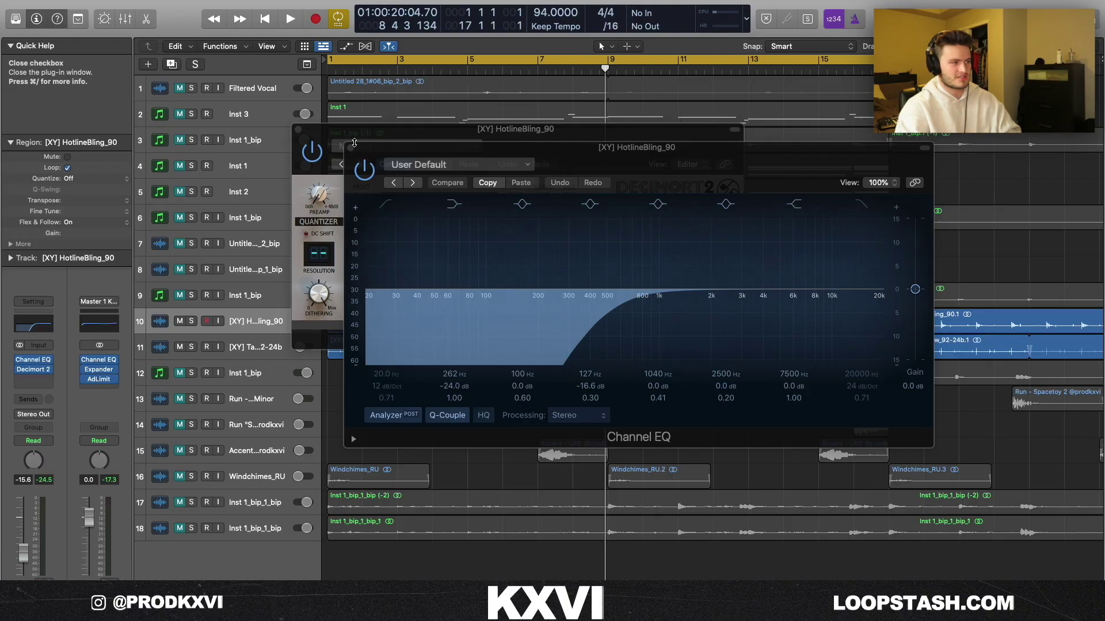
click(353, 147)
click(299, 126)
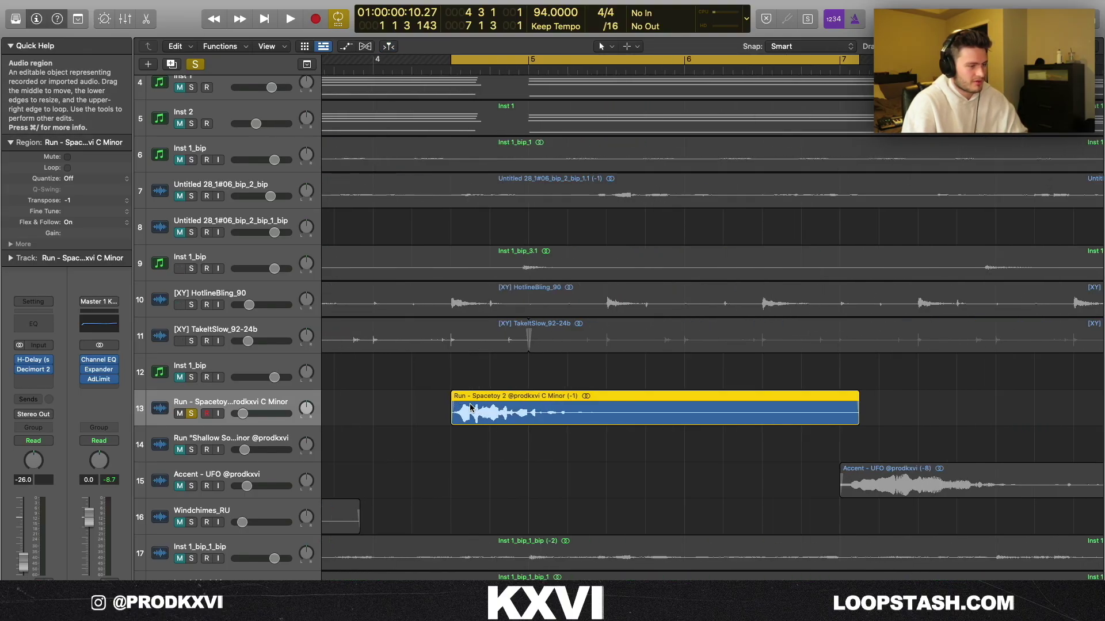
Step: Zoom to bars 10–18, select track 14's Shallow Souls run, and play the section around bar 16
key(super+Left)
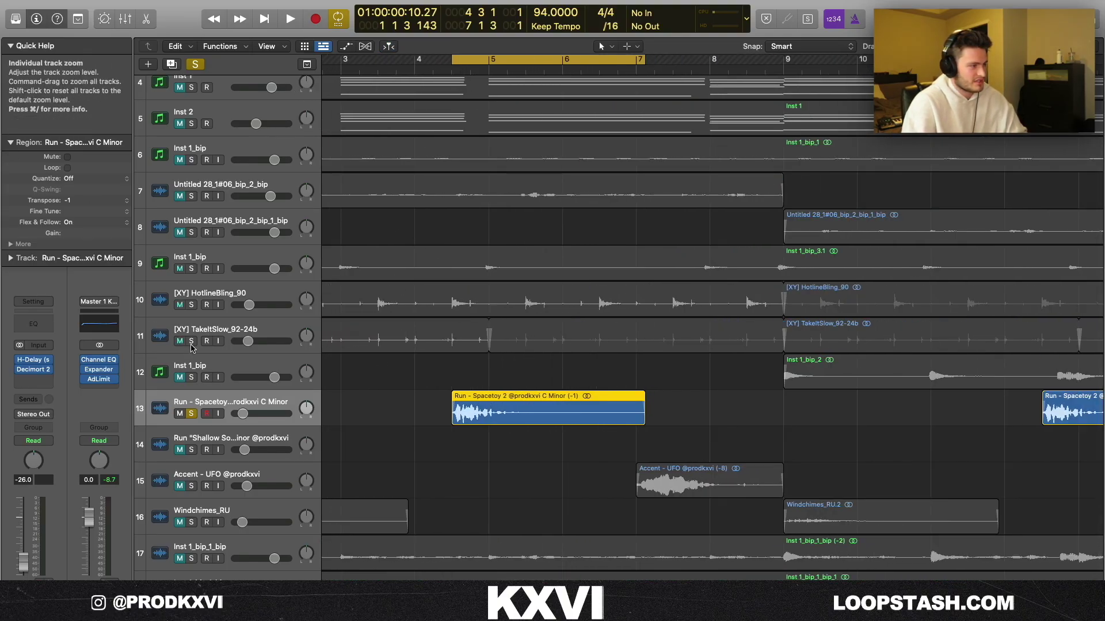
click(418, 272)
key(Return)
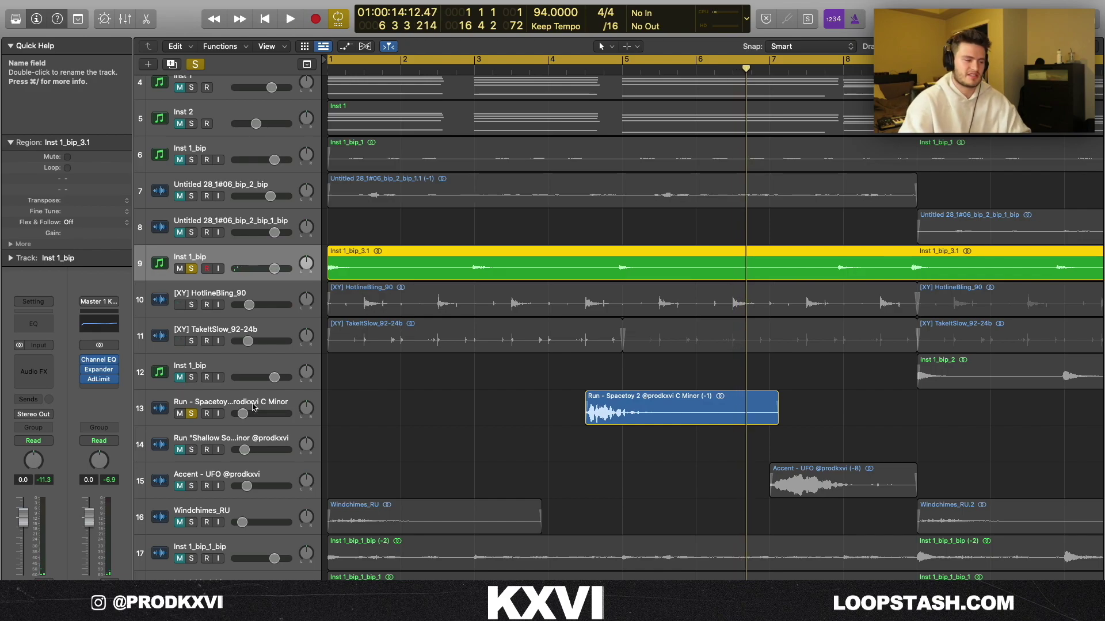
key(super+Left)
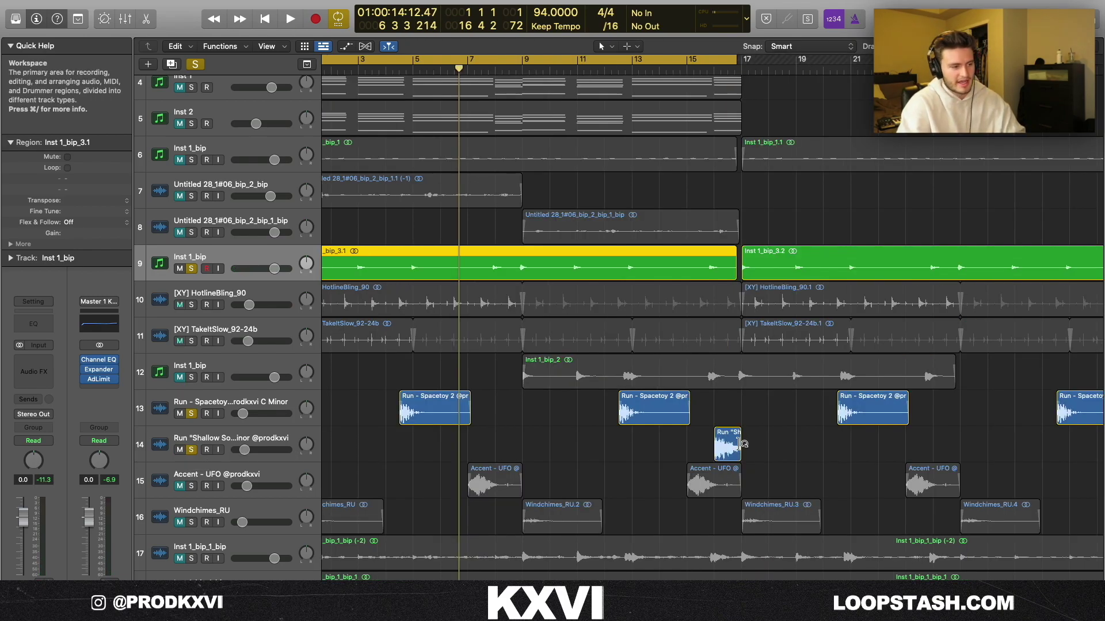
click(740, 444)
key(super+Right)
key(super+Right)
key(super+Right)
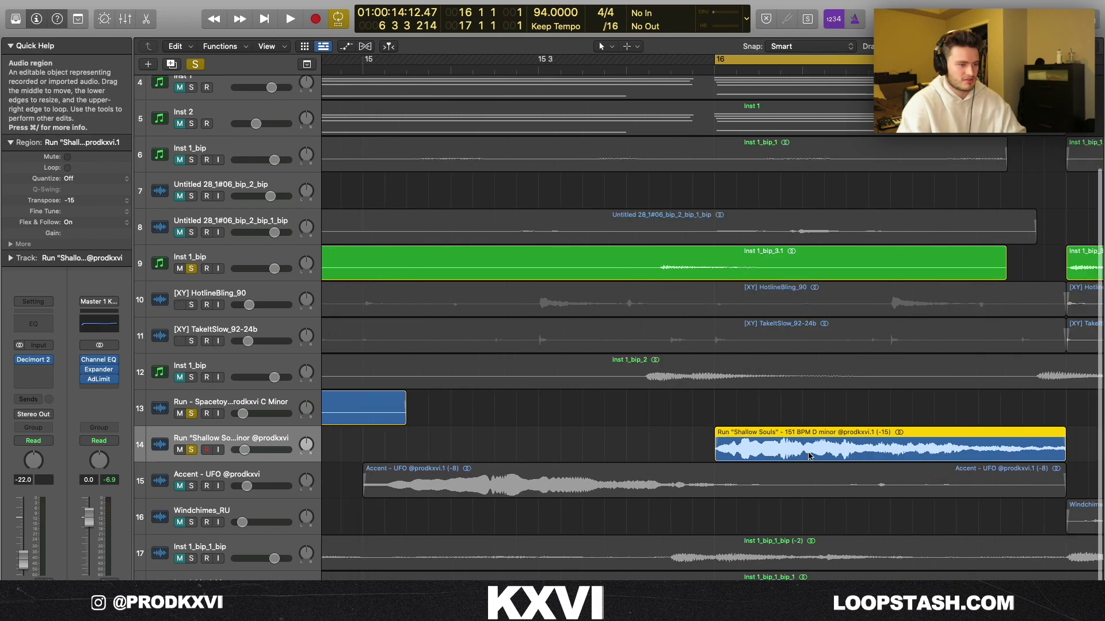
key(super+Left)
key(super+Left)
key(super+Left)
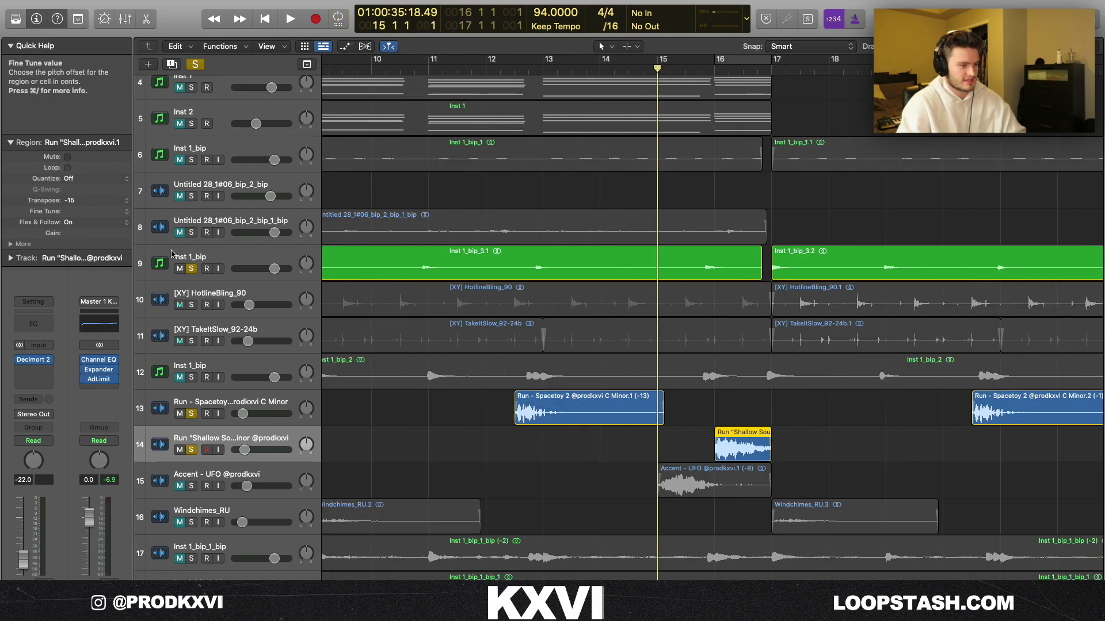
key(space)
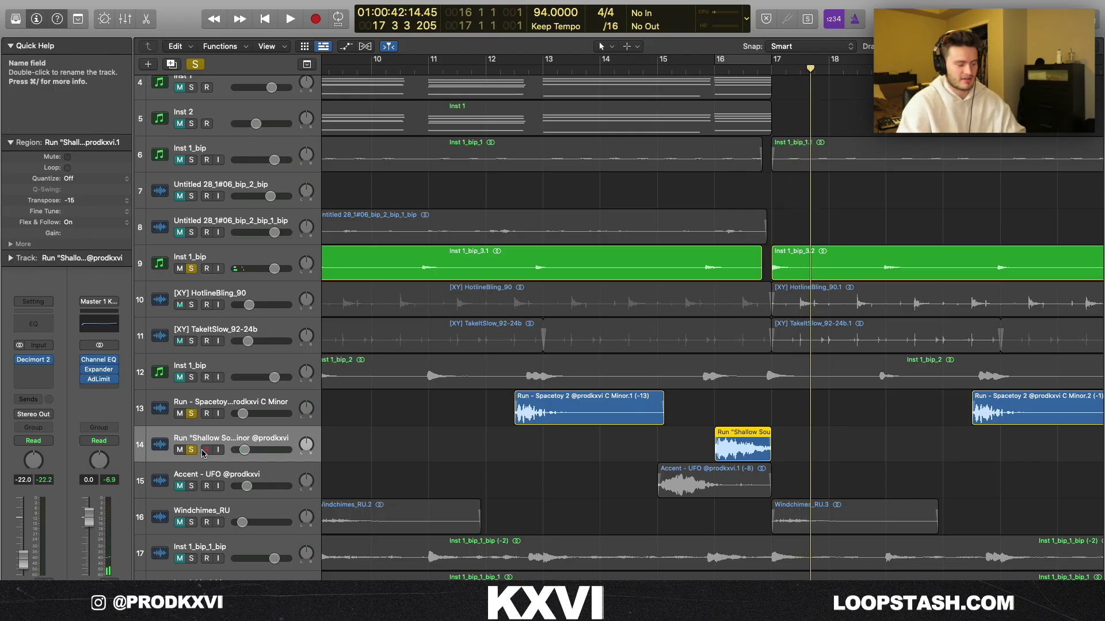
Step: Solo only the Accent UFO track and audition its one-shot from bar 15
click(191, 487)
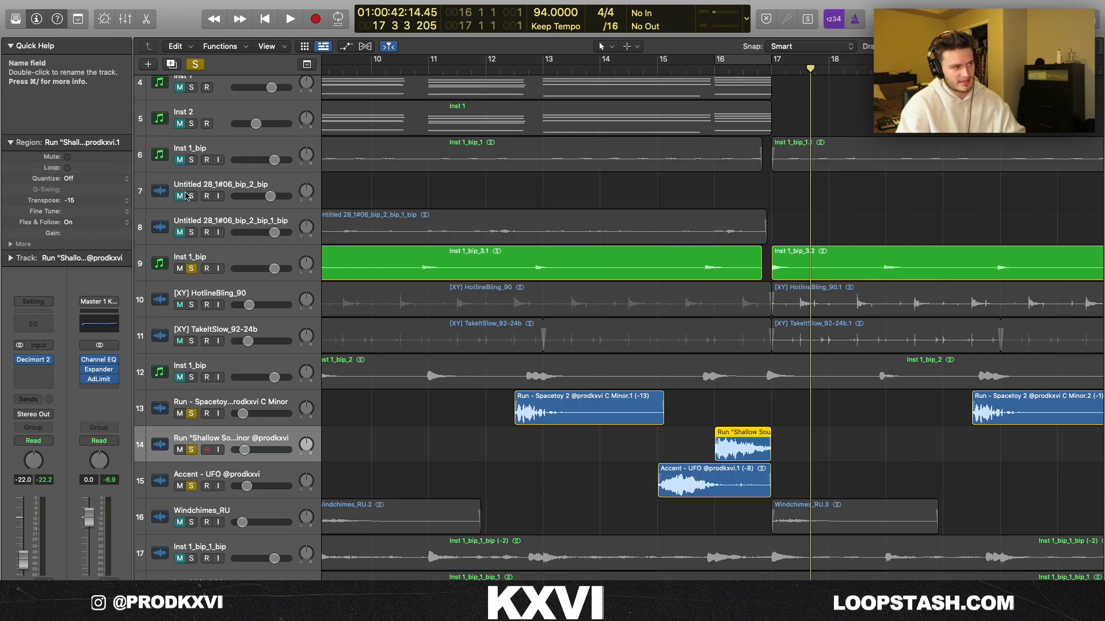
click(196, 64)
click(192, 486)
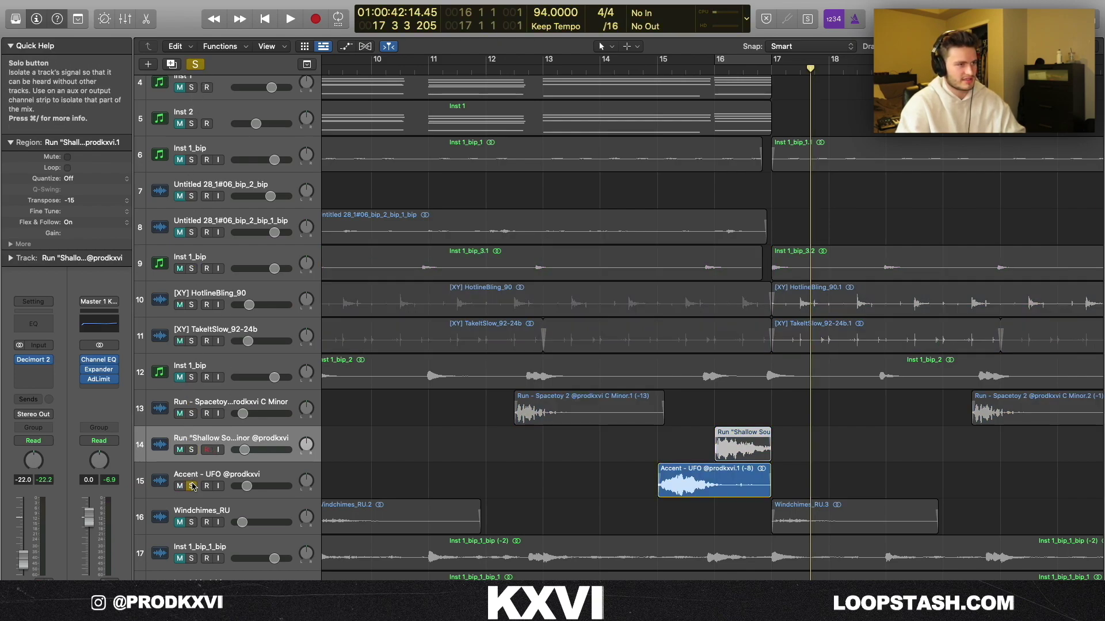
key(space)
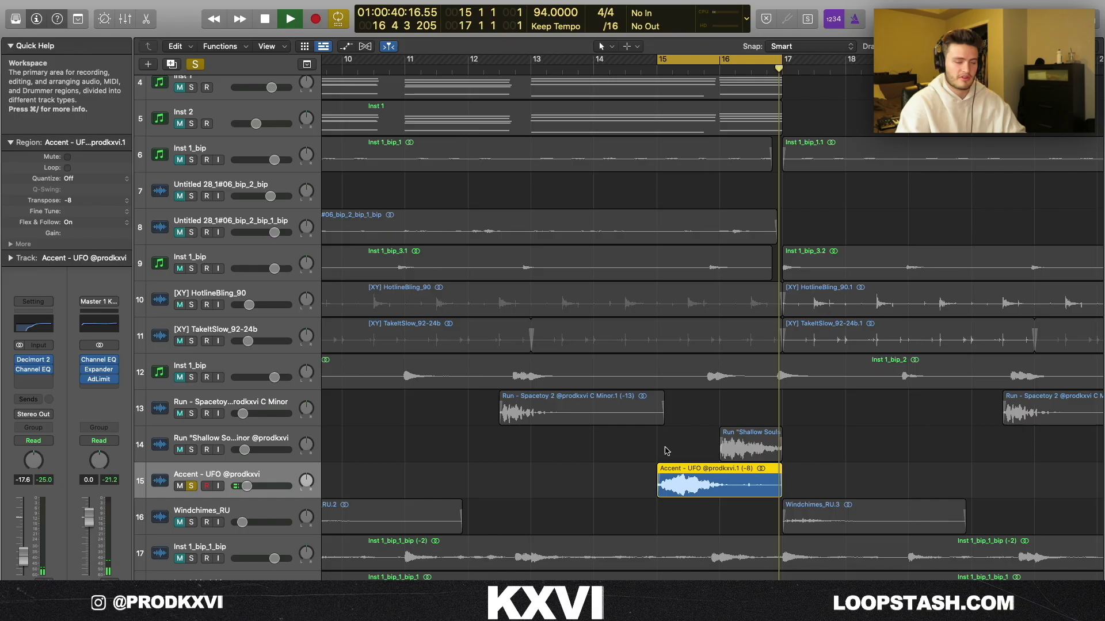
key(space)
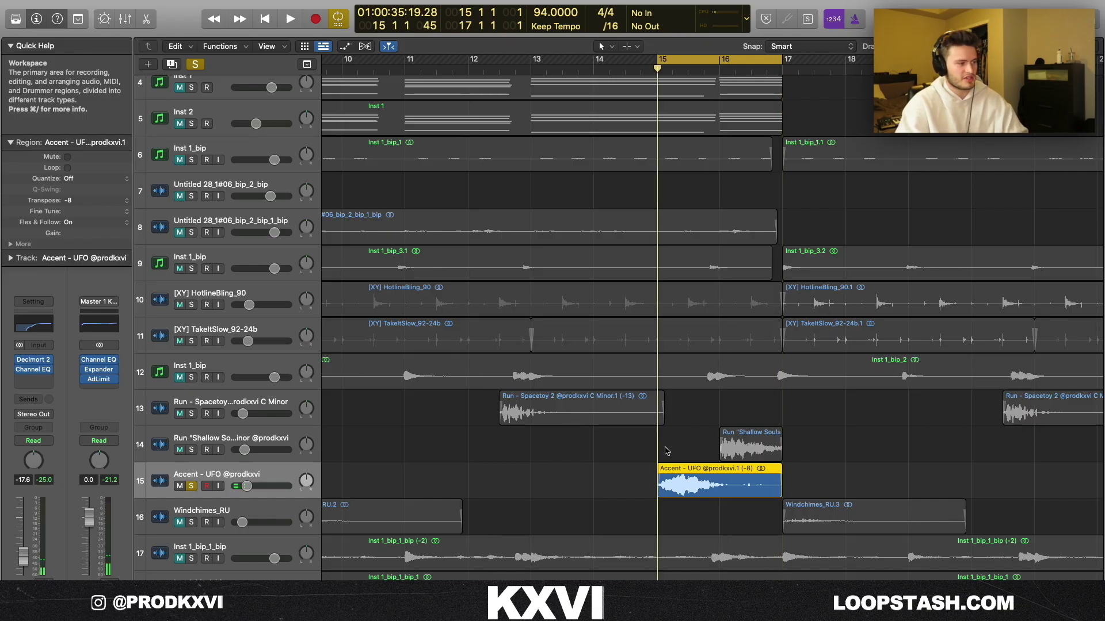
Step: Check the Accent track's Decimort 2 and low-cut Channel EQ, then select the first Windchimes_RU region
click(33, 360)
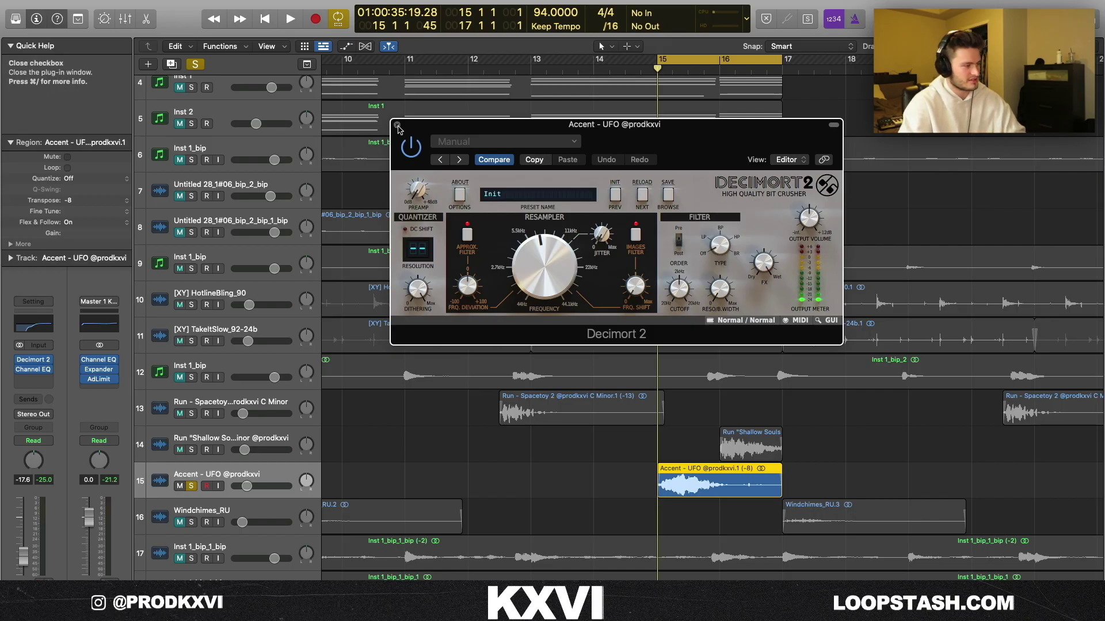
click(397, 125)
click(33, 369)
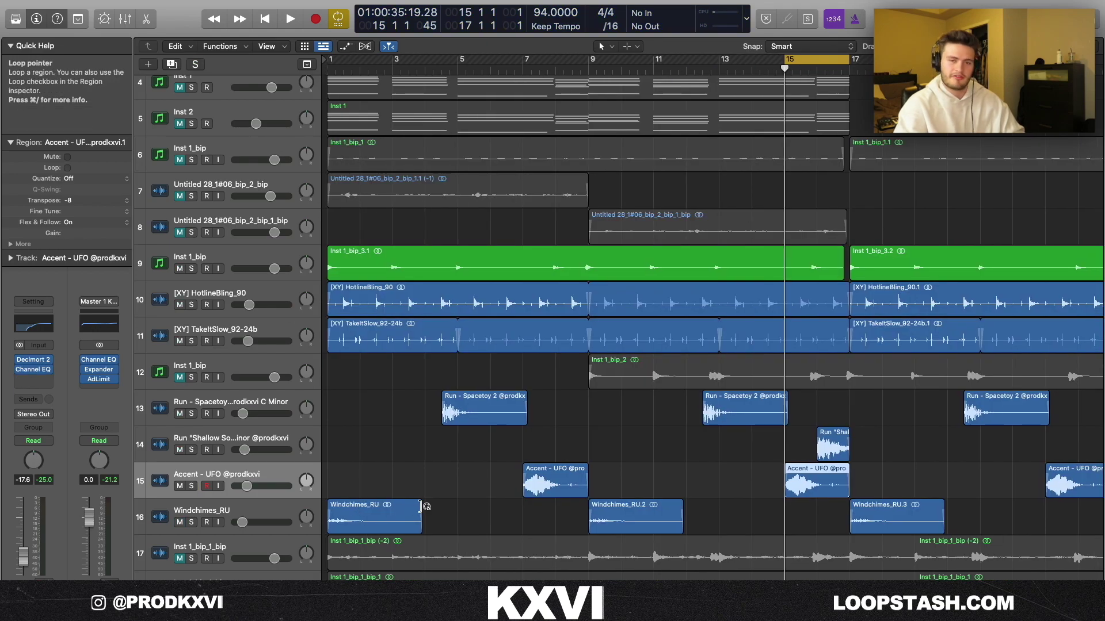
click(397, 527)
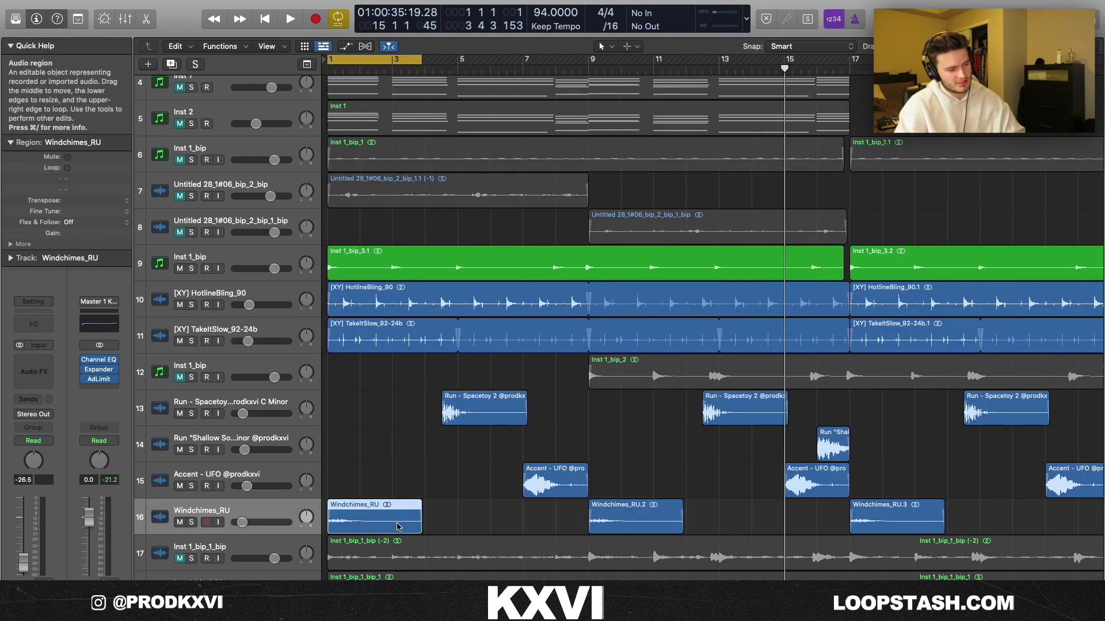
Step: Solo the Windchimes_RU track and play the bar 1–3 cycle once
click(191, 522)
key(space)
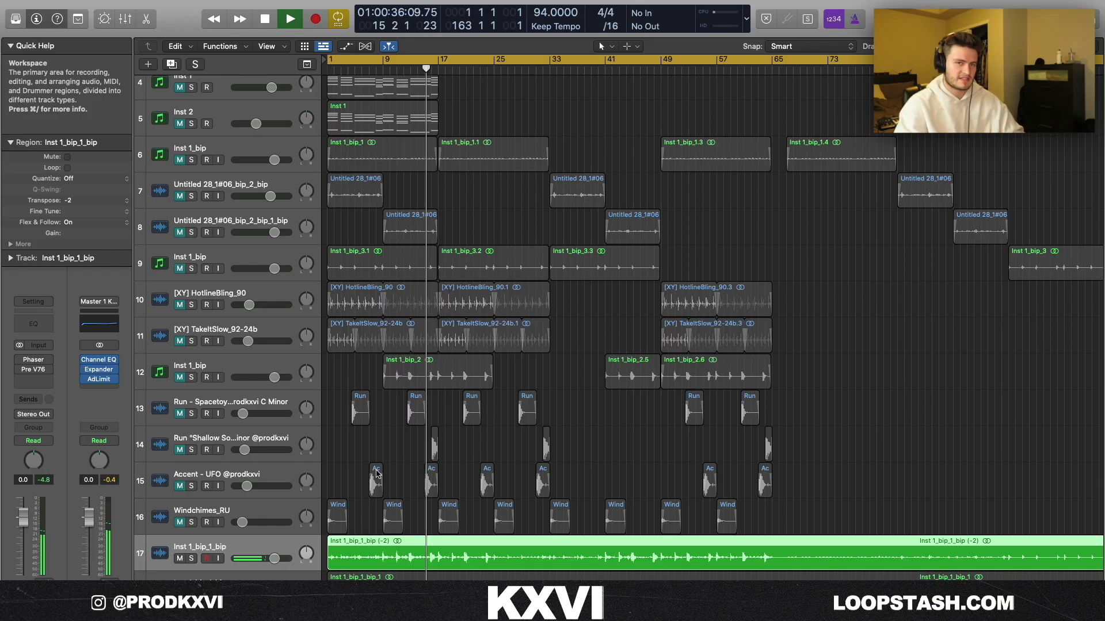
key(space)
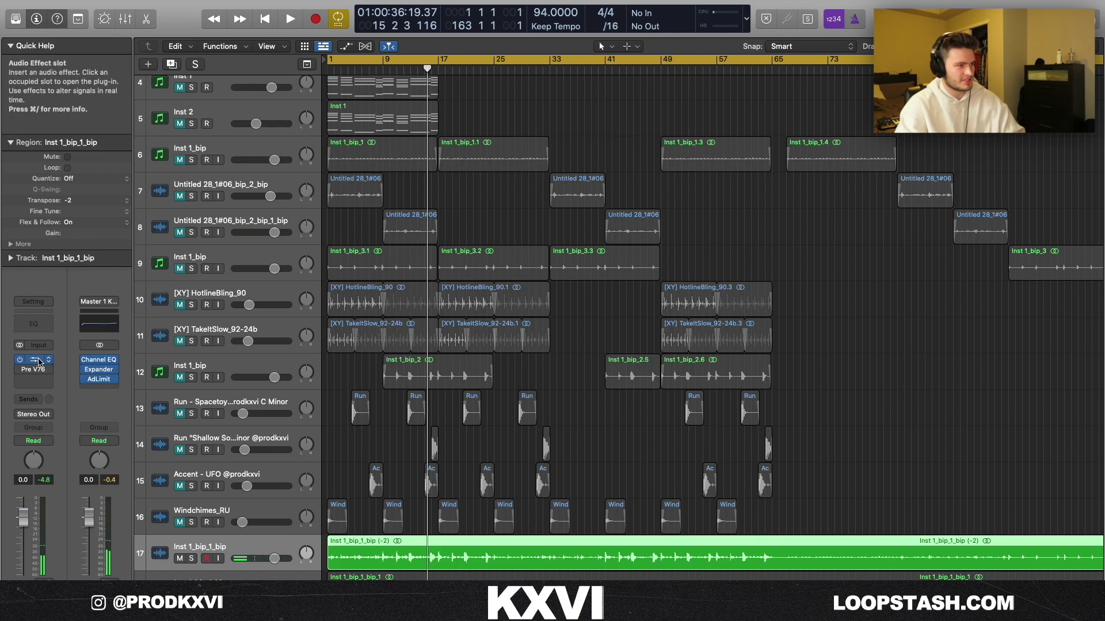
Step: Show track 17's 8 Stage Phaser and Pre V76, set Pre V76 to Bright, and play the loop
key(v)
click(605, 205)
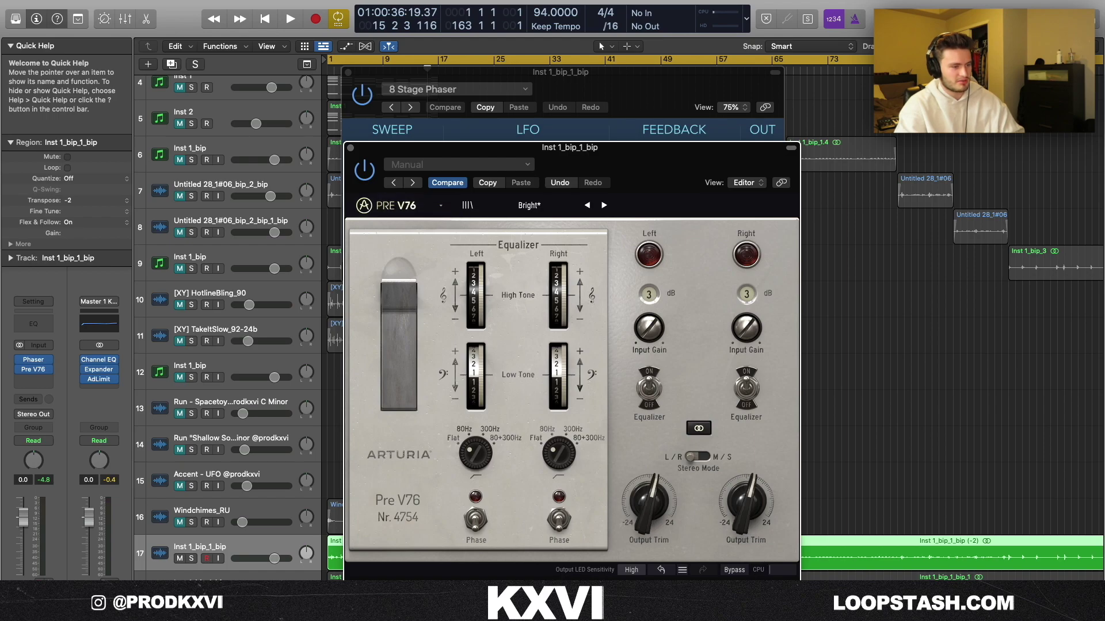
key(space)
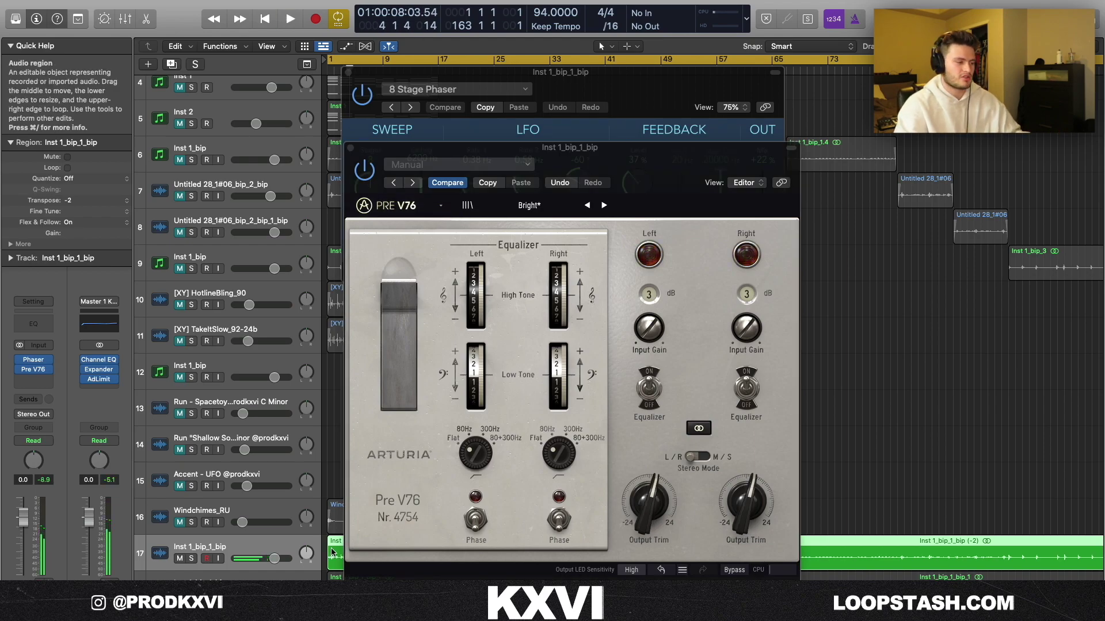